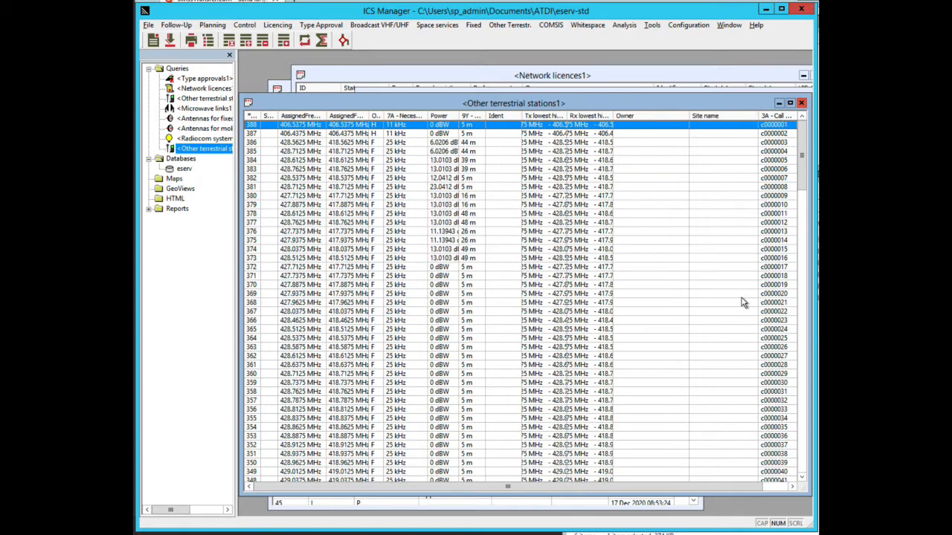
Step: Refresh the list of other terrestrial stations and select the ABC33 record of HB Company
right_click(502, 192)
mouse_move(551, 290)
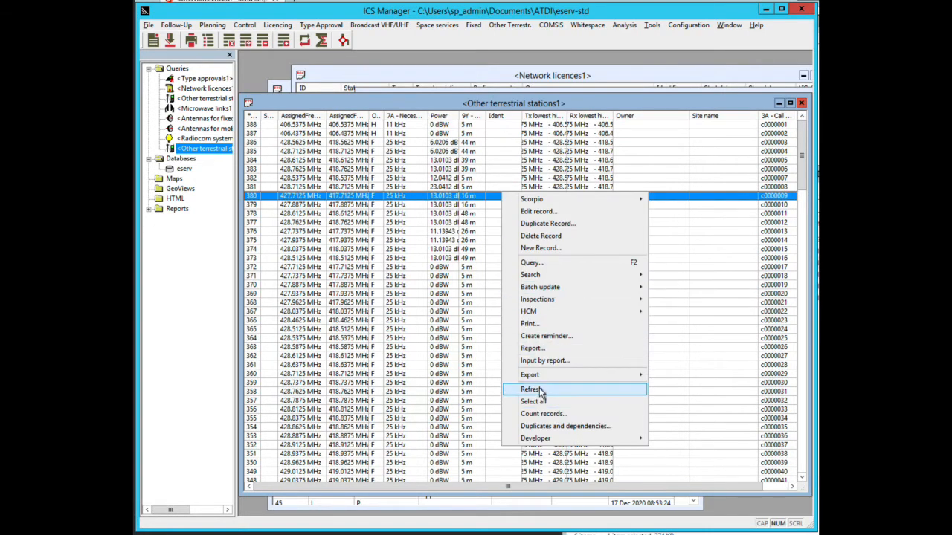
left_click(531, 389)
left_click(344, 127)
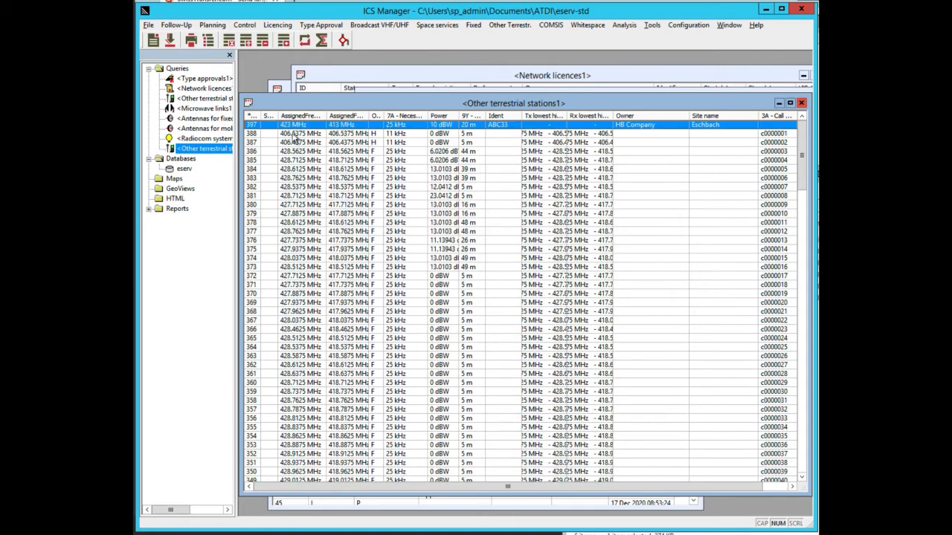
Step: Open station ABC33, examine its general data, frequencies, position and antenna settings, and close the record
double_click(385, 127)
left_click_drag(524, 112, 422, 128)
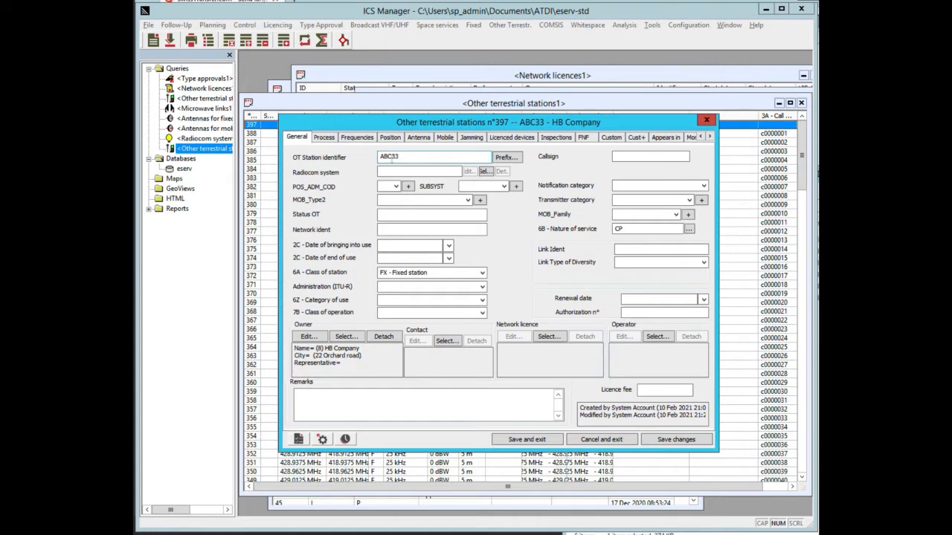
left_click(352, 140)
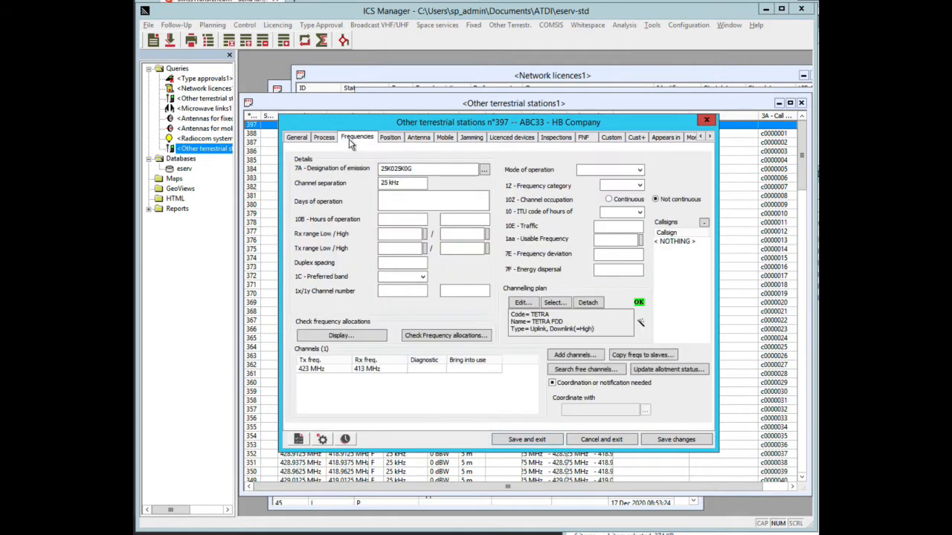
left_click(324, 372)
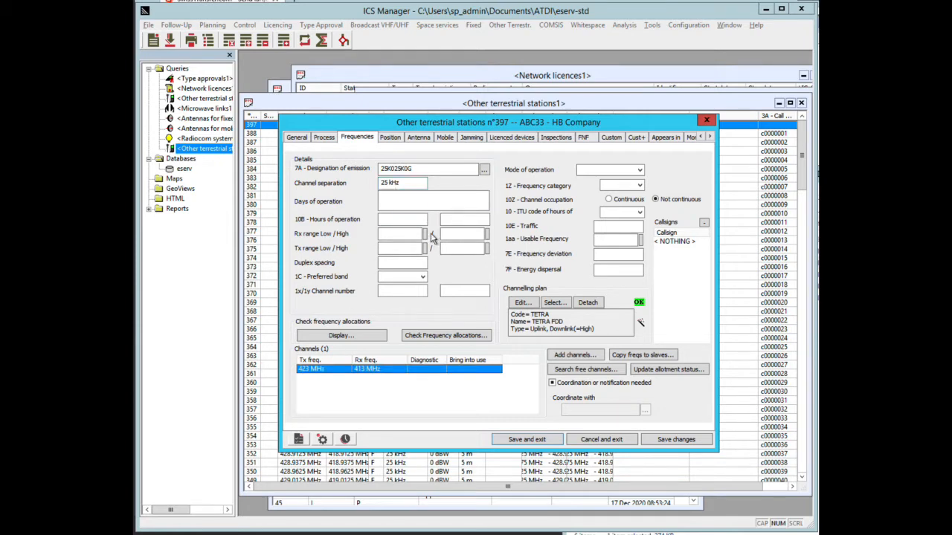
left_click(390, 139)
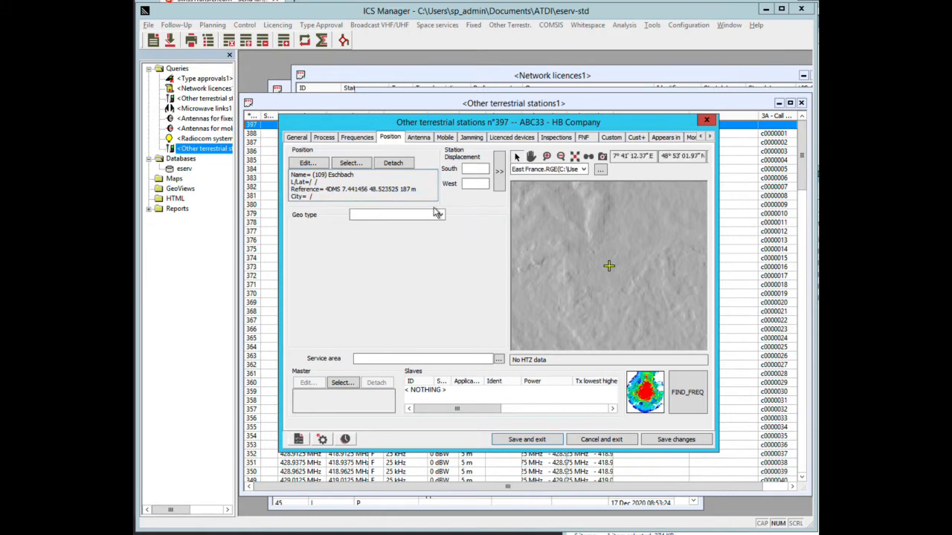
left_click(418, 139)
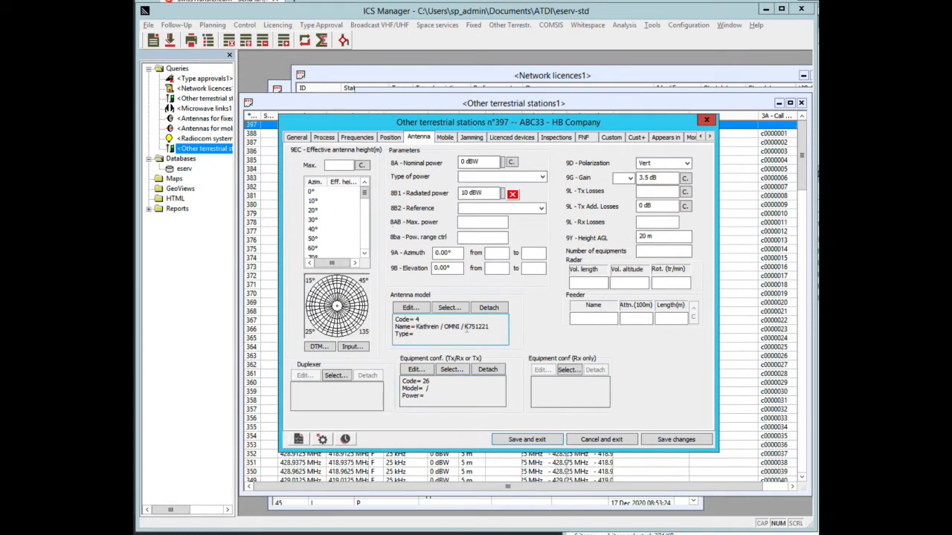
left_click(706, 119)
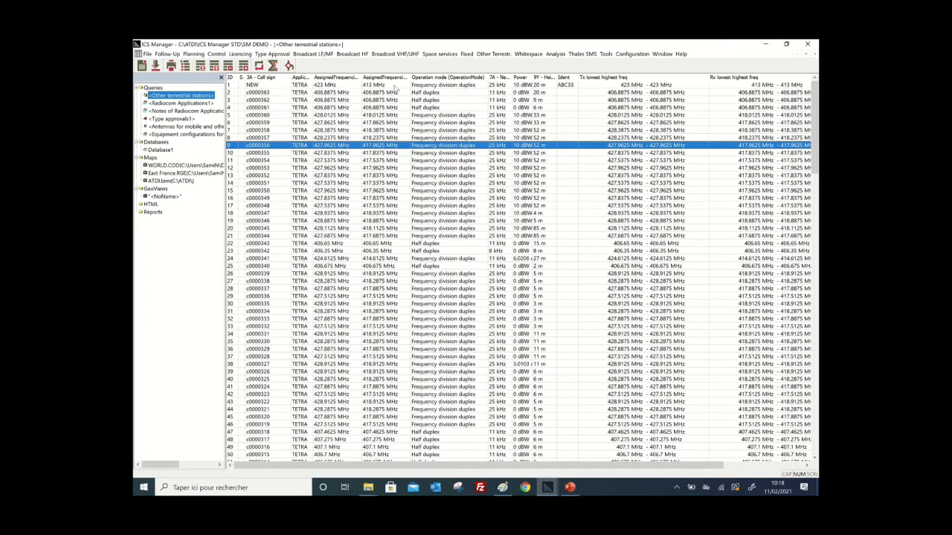
Step: Select station ABC33, view the stations' locations in the saved geographic view, and return to the other terrestrial stations list
left_click(395, 87)
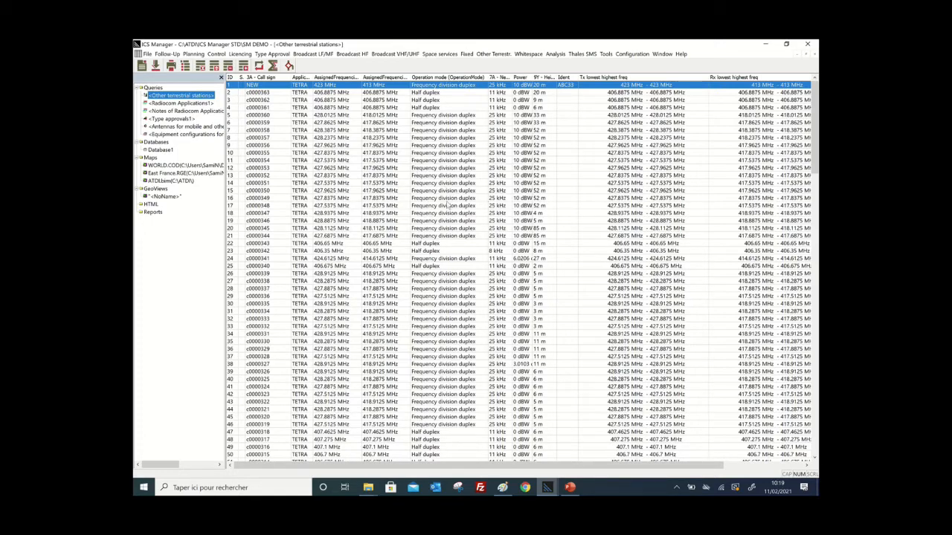
right_click(340, 78)
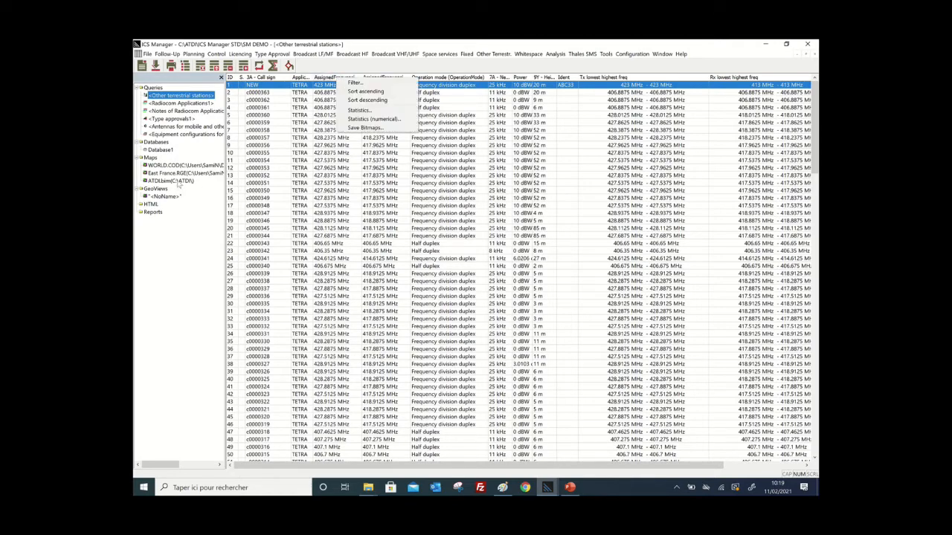
double_click(173, 197)
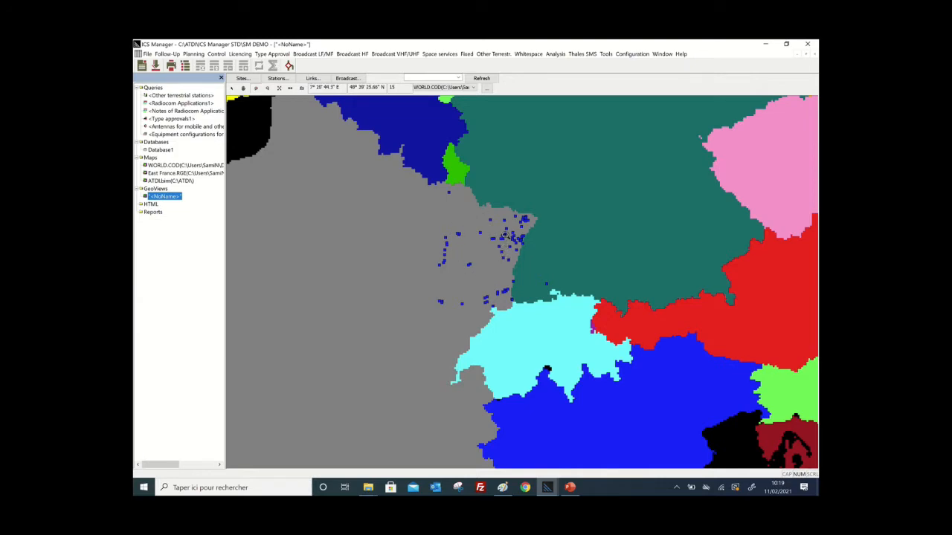
left_click(181, 95)
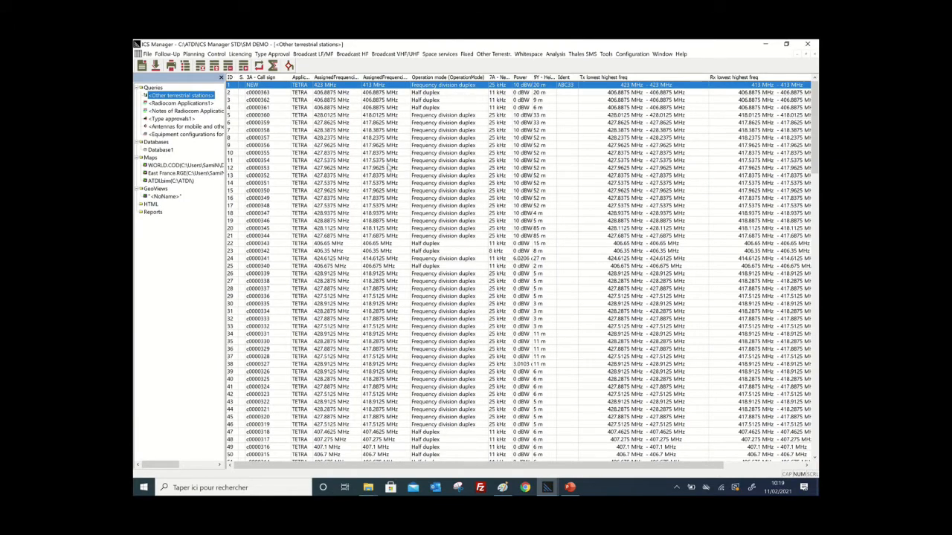
Step: Show statistics for the first assigned frequency column and look through the bar chart
right_click(341, 80)
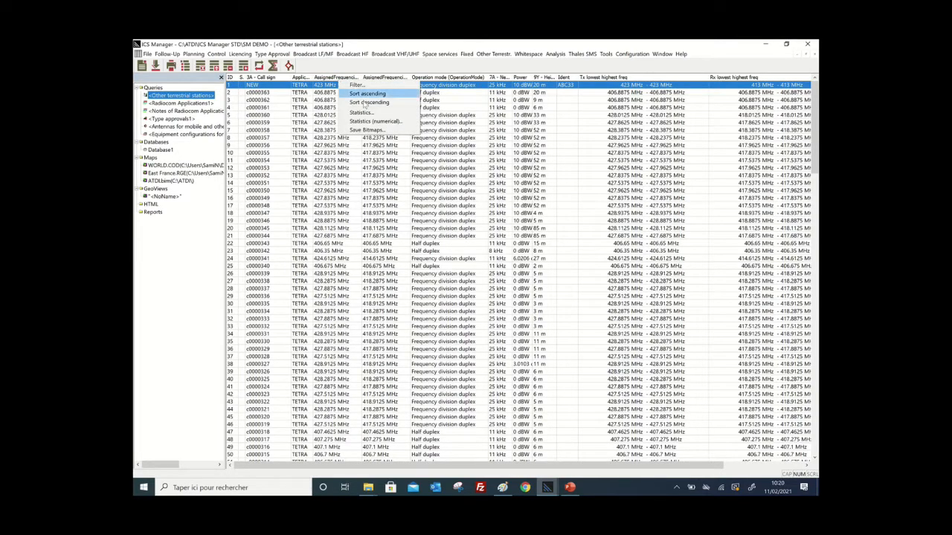
left_click(361, 112)
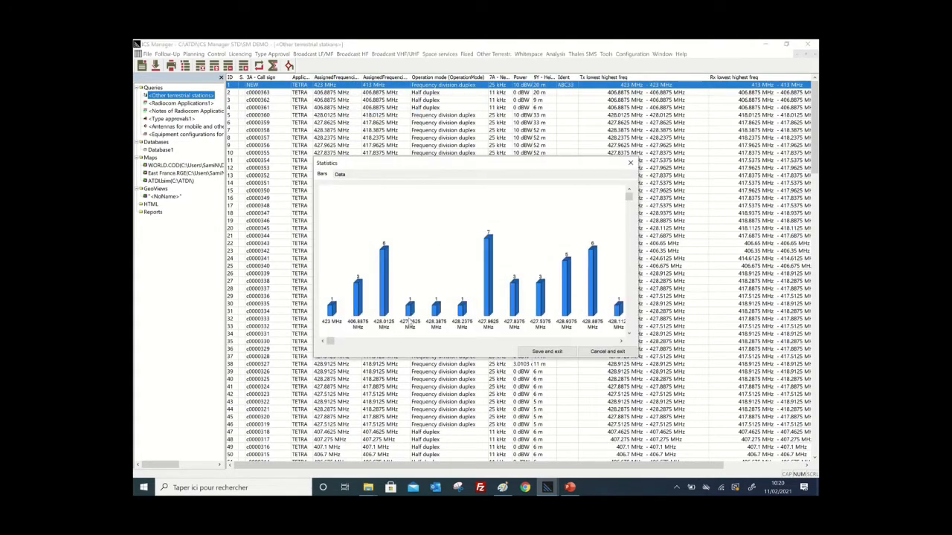
left_click_drag(332, 342, 428, 347)
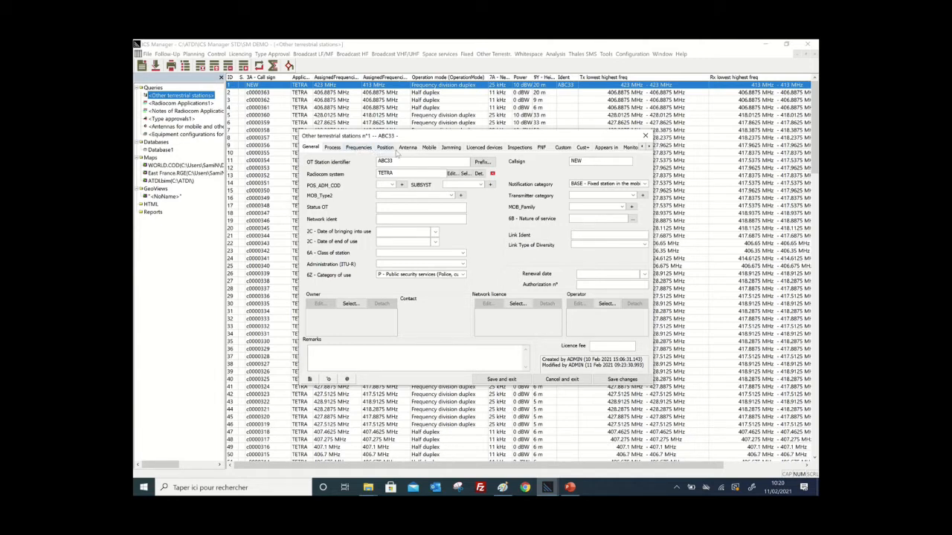
Step: Search for free channels for station ABC33 with the preset minimum distance and look through the free frequencies
left_click(359, 147)
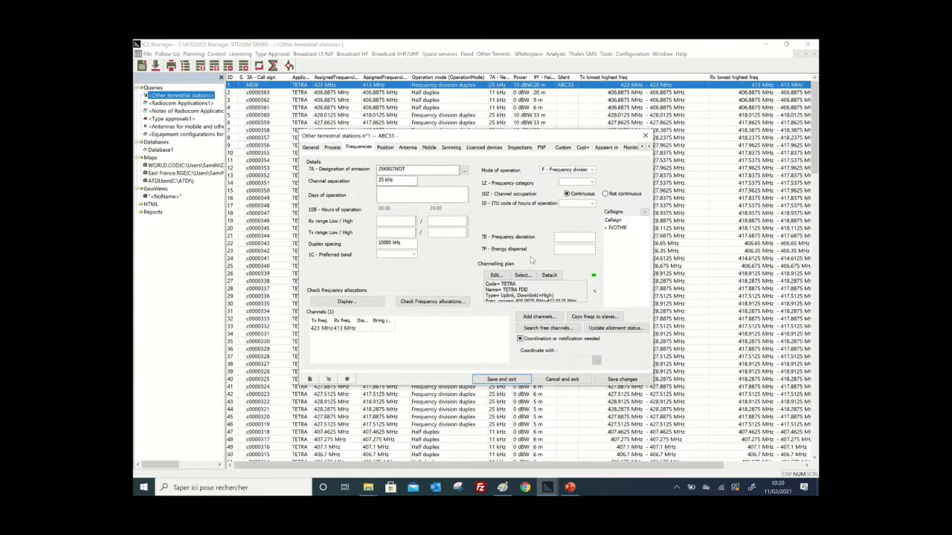
left_click(555, 328)
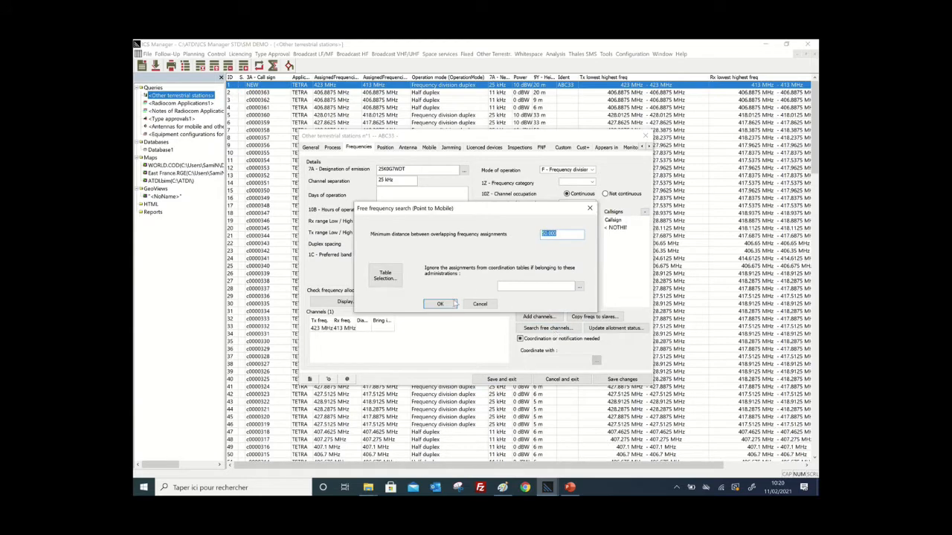
left_click(450, 304)
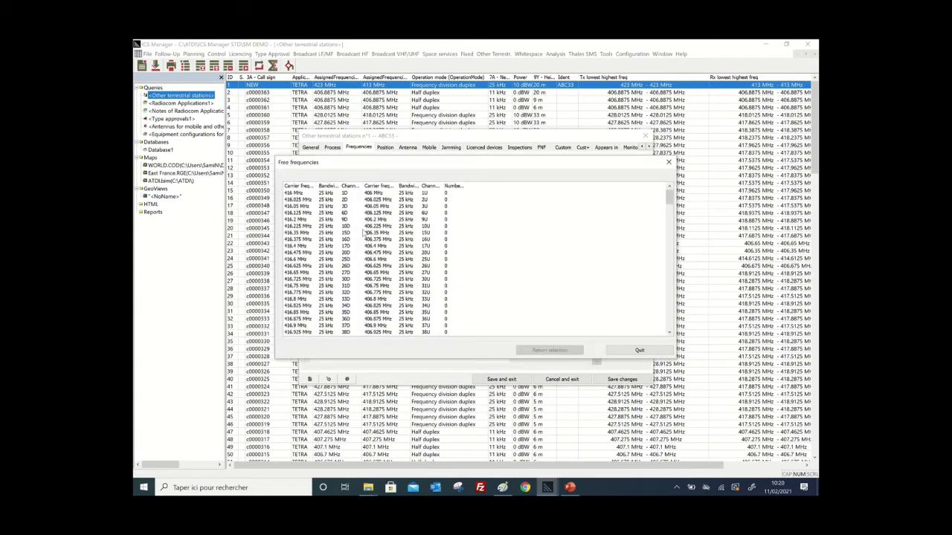
scroll(365, 233, "down", 6)
scroll(364, 234, "down", 5)
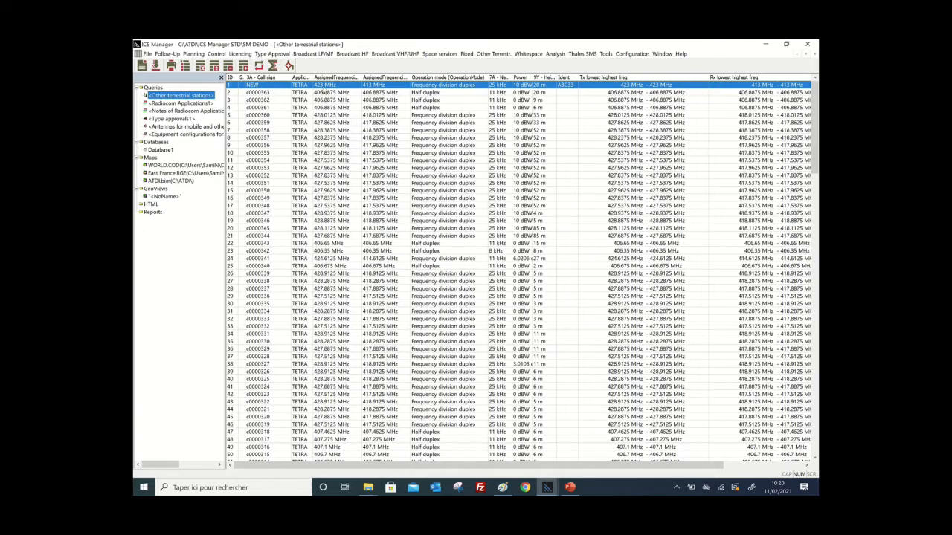
Step: Search for potential interferences with station ABC33 among other terrestrial stations within 50 km and 30 MHz, and look through the resulting stations
right_click(325, 88)
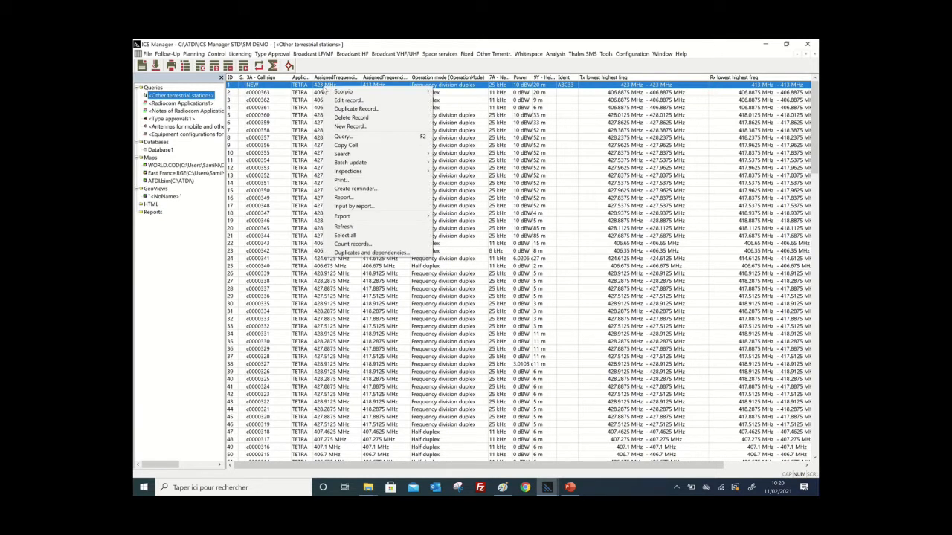
mouse_move(381, 152)
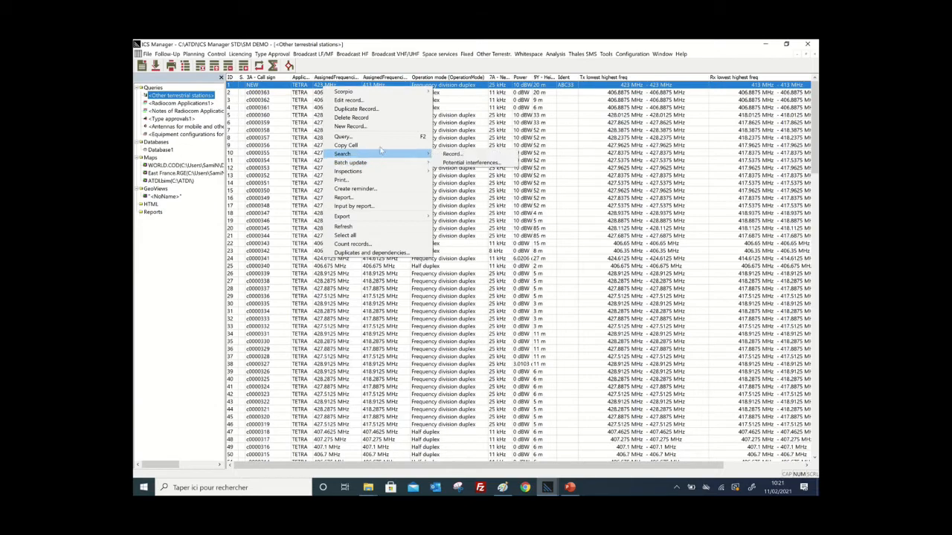
left_click(470, 162)
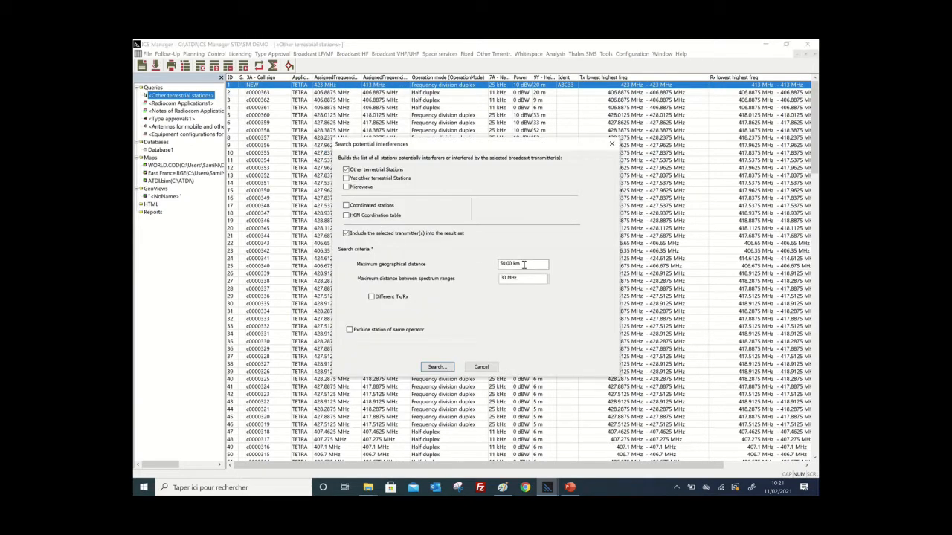
double_click(513, 264)
left_click(439, 367)
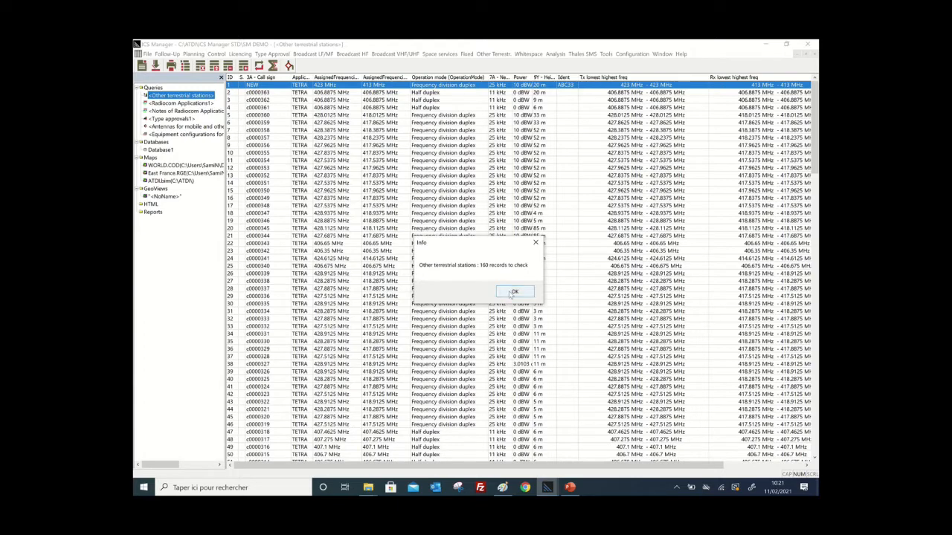
left_click(513, 291)
left_click_drag(304, 223, 376, 224)
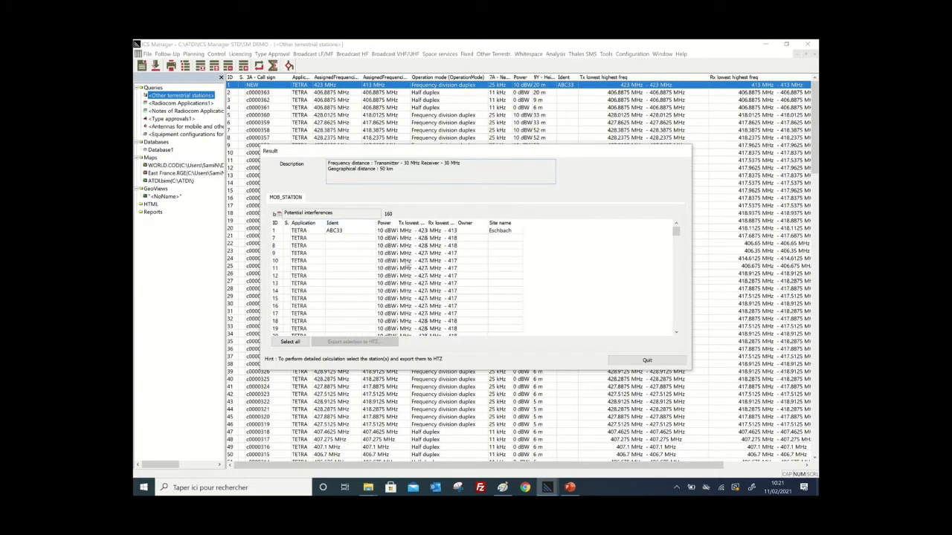
left_click(335, 233)
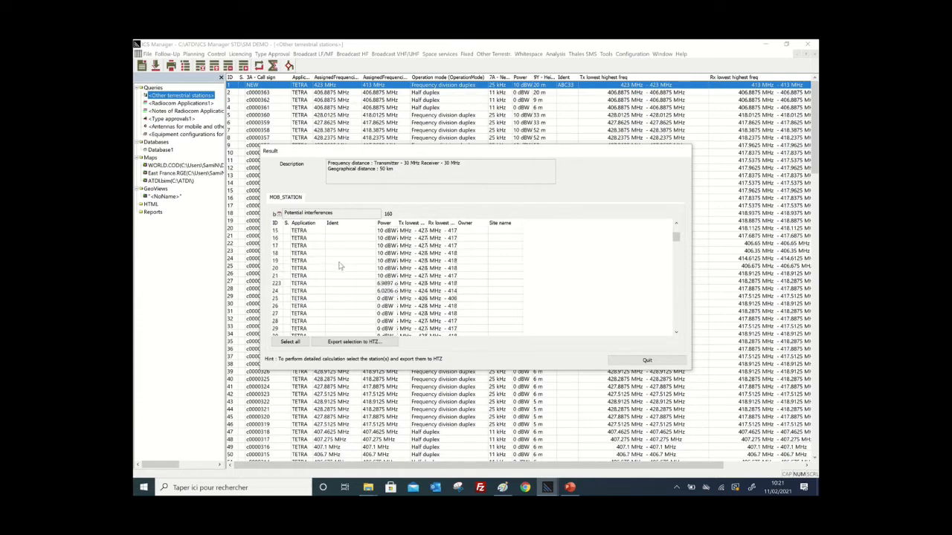
scroll(339, 265, "down", 3)
scroll(339, 265, "up", 3)
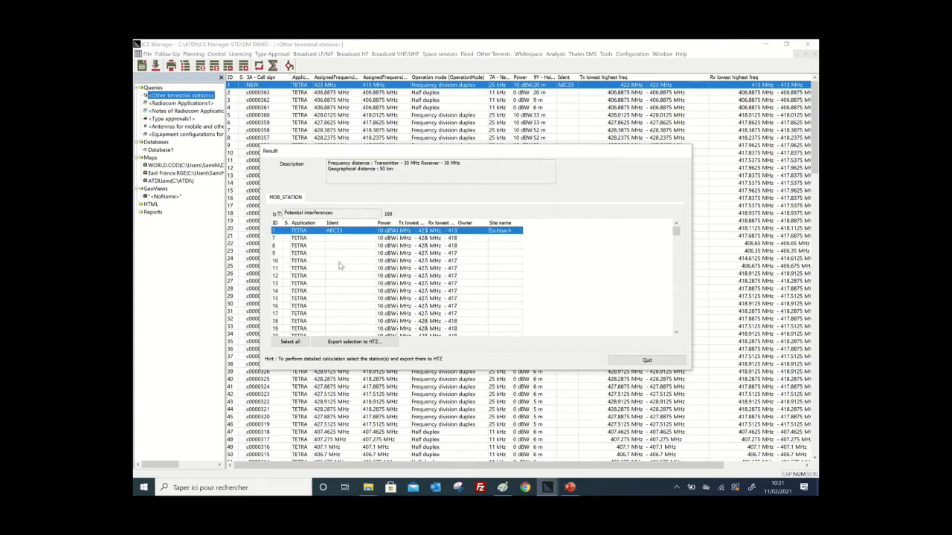
Step: Open station 10 from the interference results, view its coverage zoomed in on the East France map, and close without saving
double_click(339, 262)
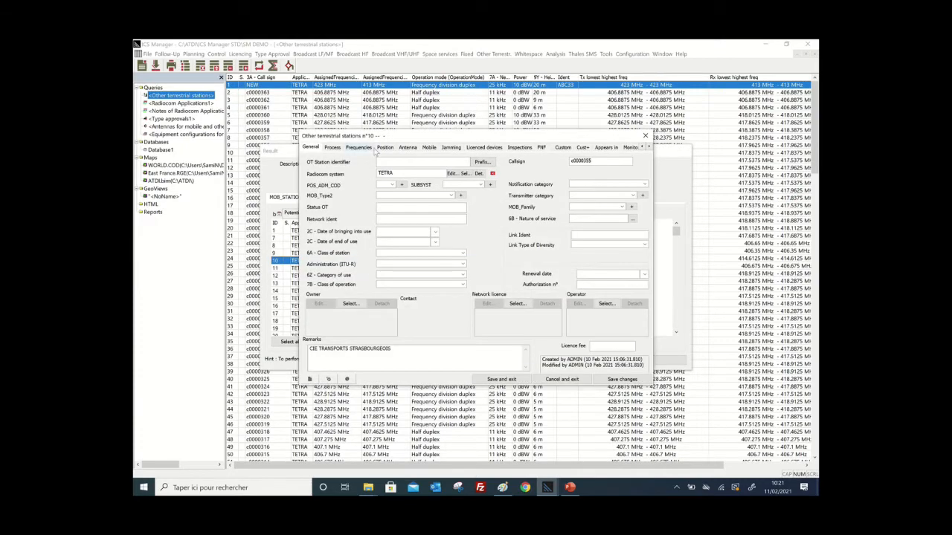
left_click(385, 148)
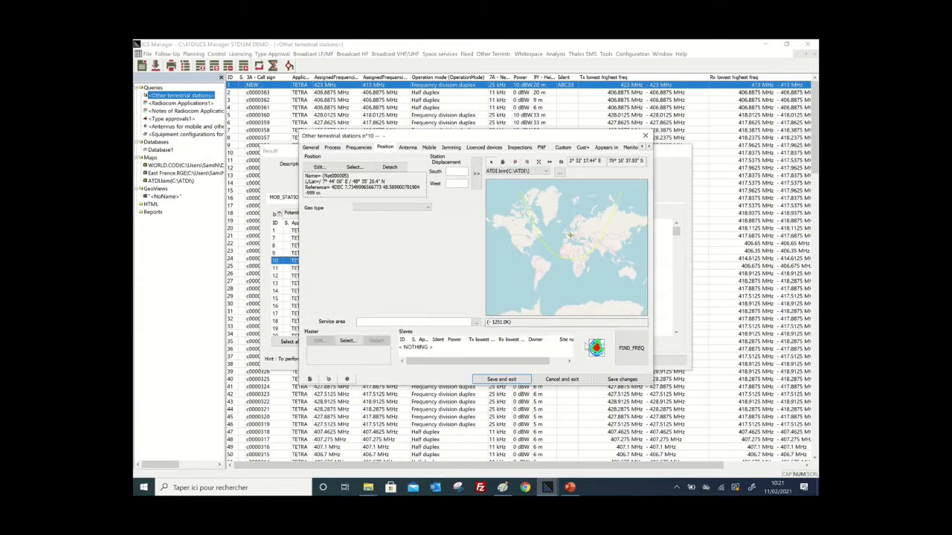
left_click(595, 347)
left_click(565, 146)
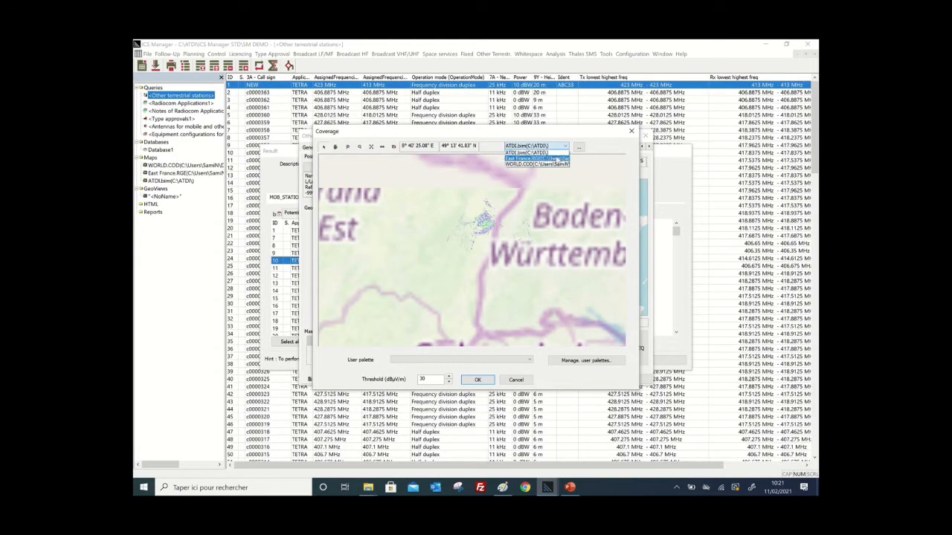
left_click(557, 159)
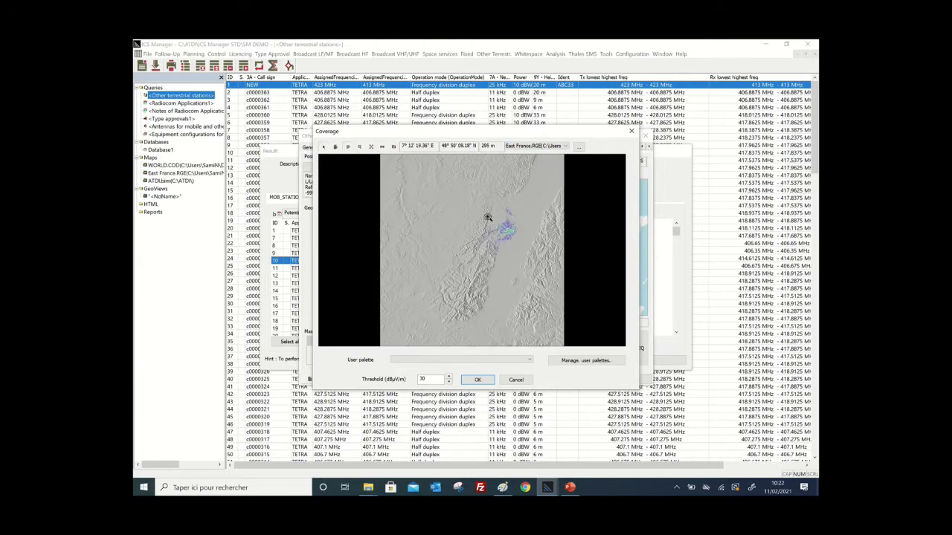
left_click_drag(488, 217, 534, 256)
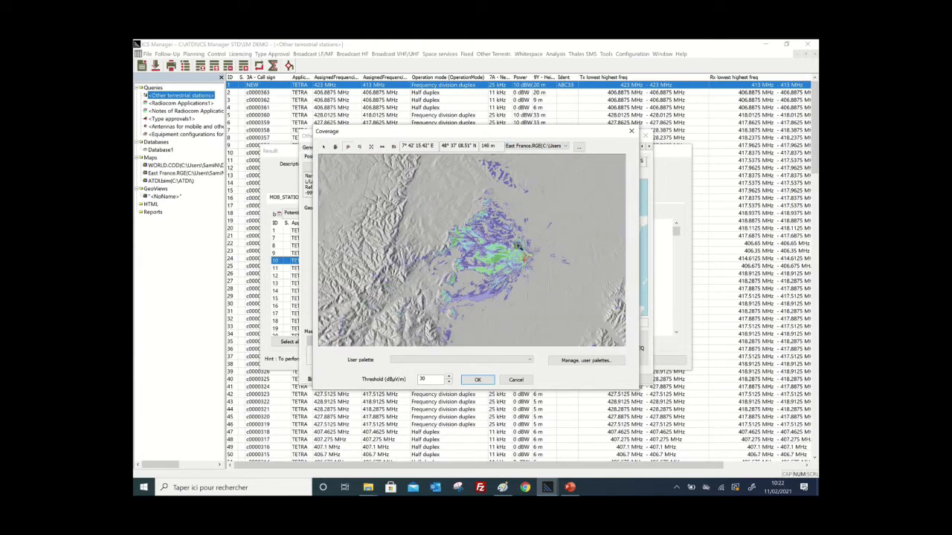
left_click(632, 132)
left_click(568, 380)
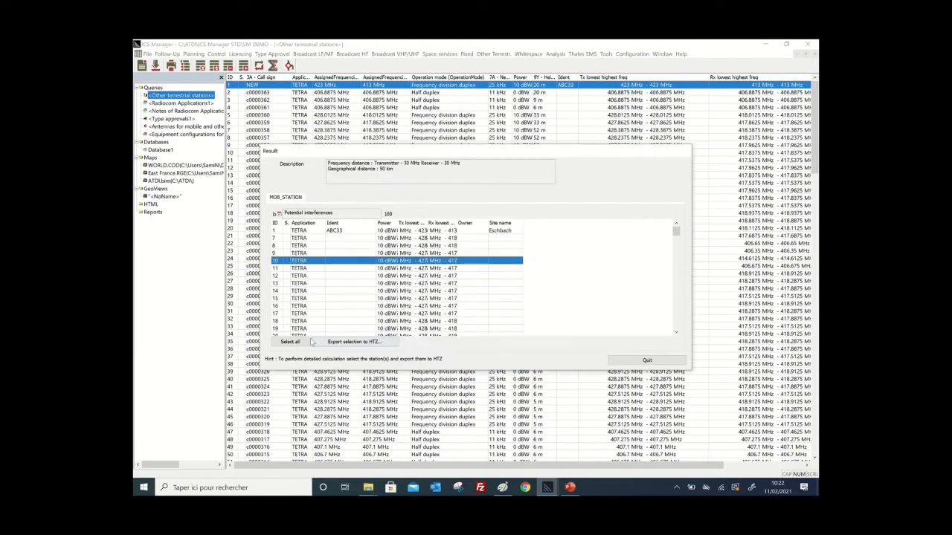
Step: Export all stations in the potential interference results to HTZ and switch to the HTZ map
left_click(289, 341)
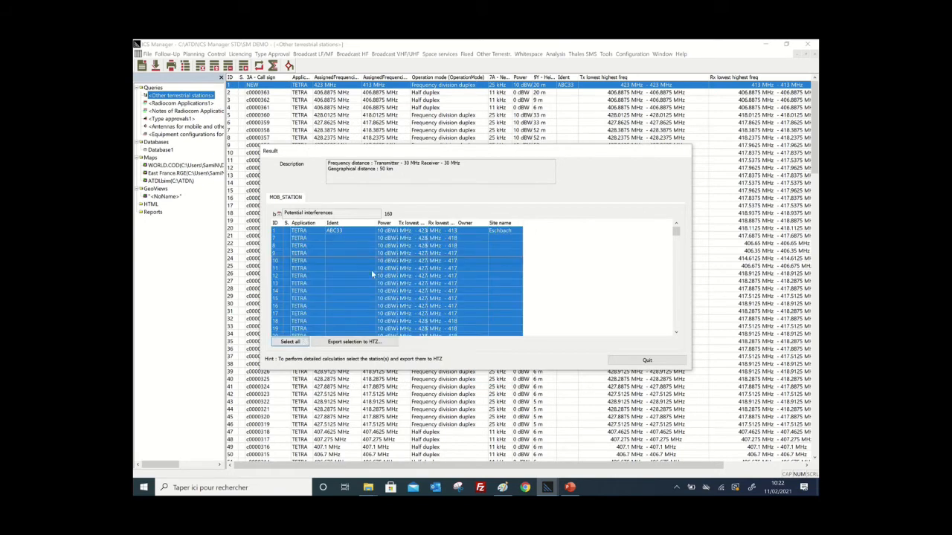
left_click(378, 342)
left_click(408, 349)
left_click(407, 345)
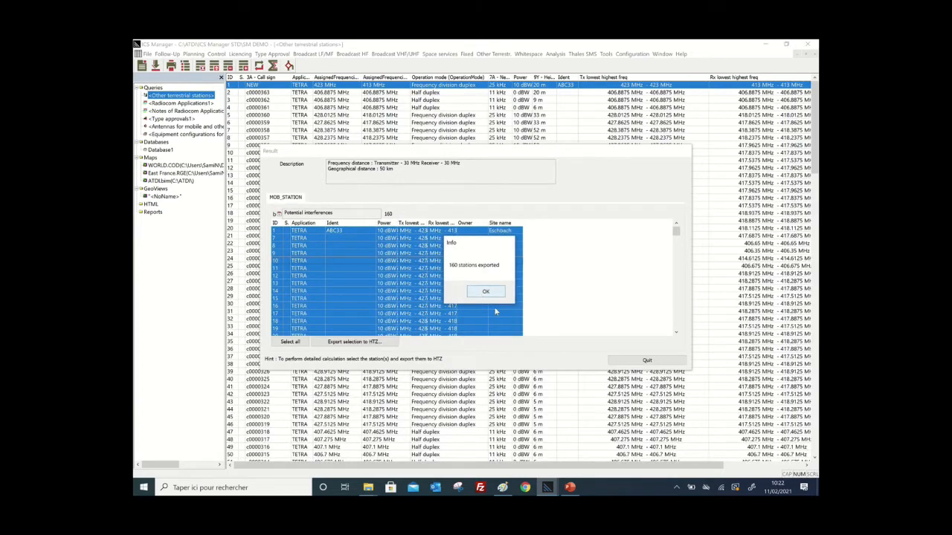
left_click(487, 294)
mouse_move(548, 489)
left_click(494, 435)
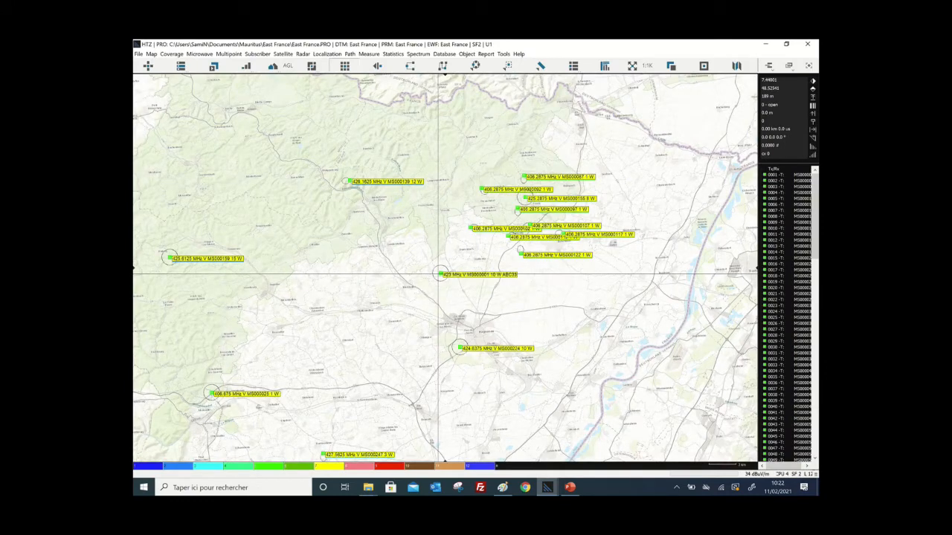
Step: Compare the stations' surroundings on the DEM, Map and Map+Clutter base layers and set the base map layer to DEM+Map
scroll(438, 273, "down", 1)
left_click_drag(470, 331, 471, 274)
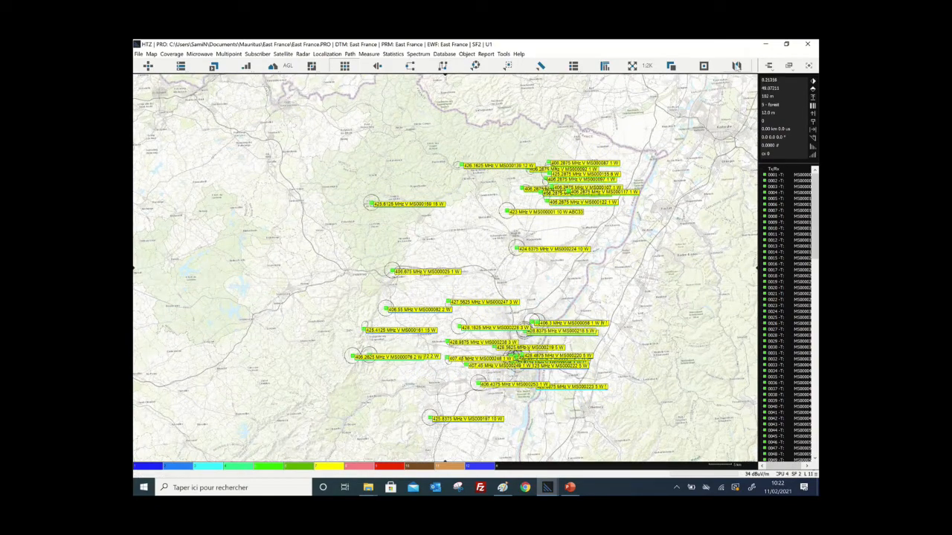
left_click(736, 66)
left_click(422, 110)
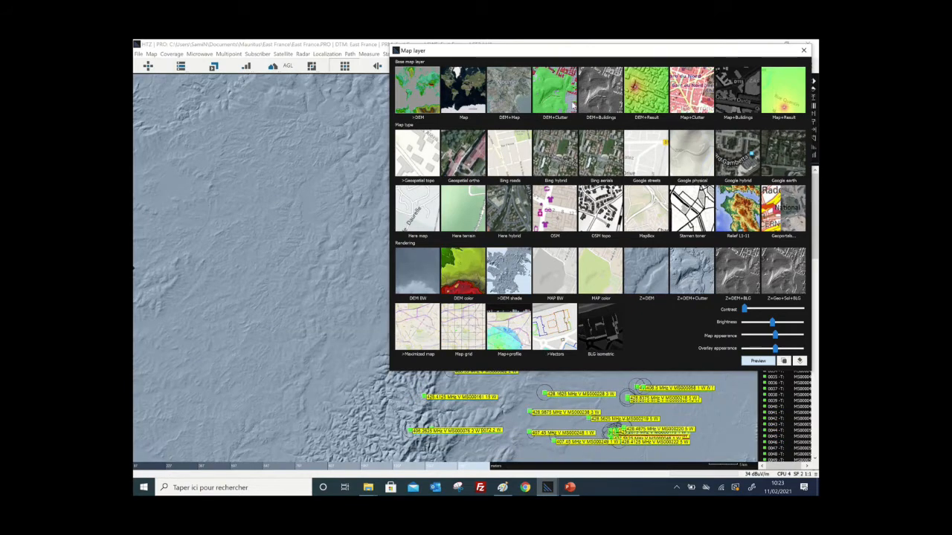
left_click(468, 101)
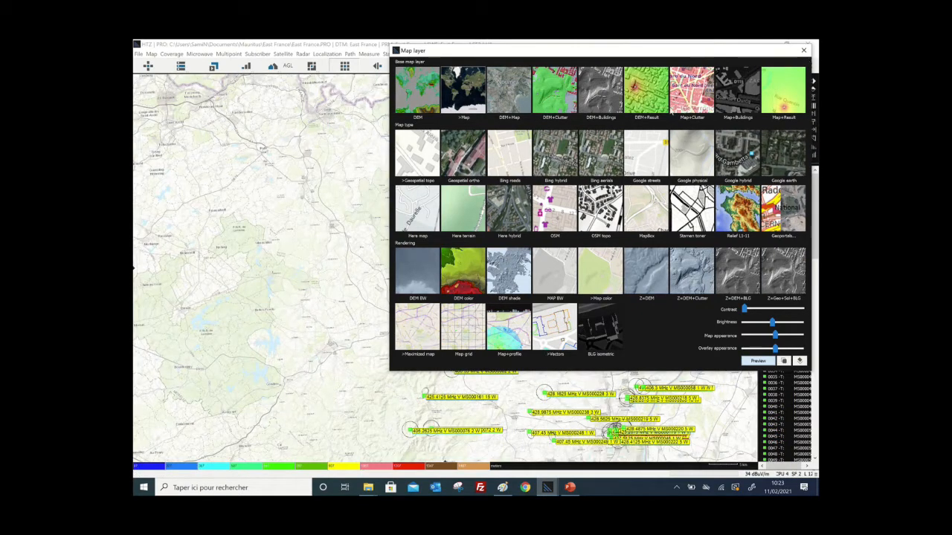
left_click(803, 50)
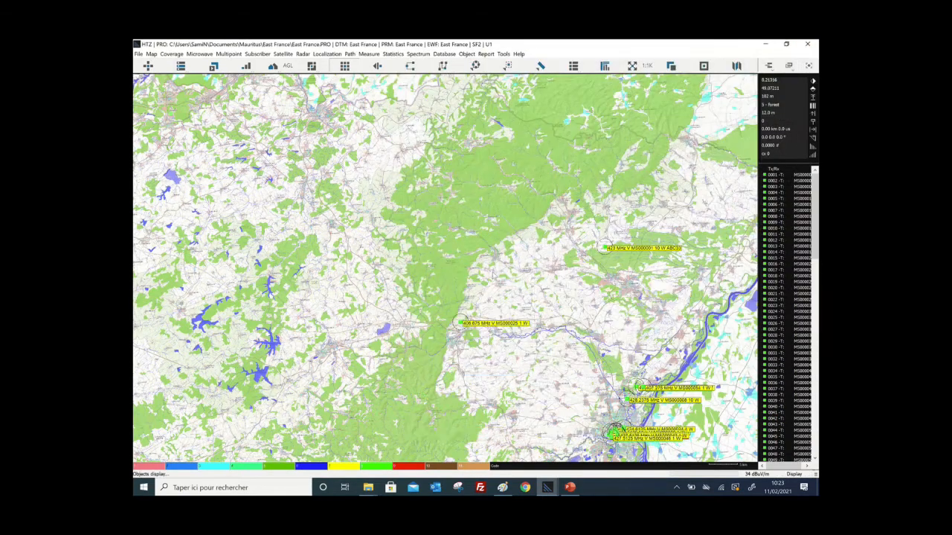
left_click_drag(532, 313, 481, 253)
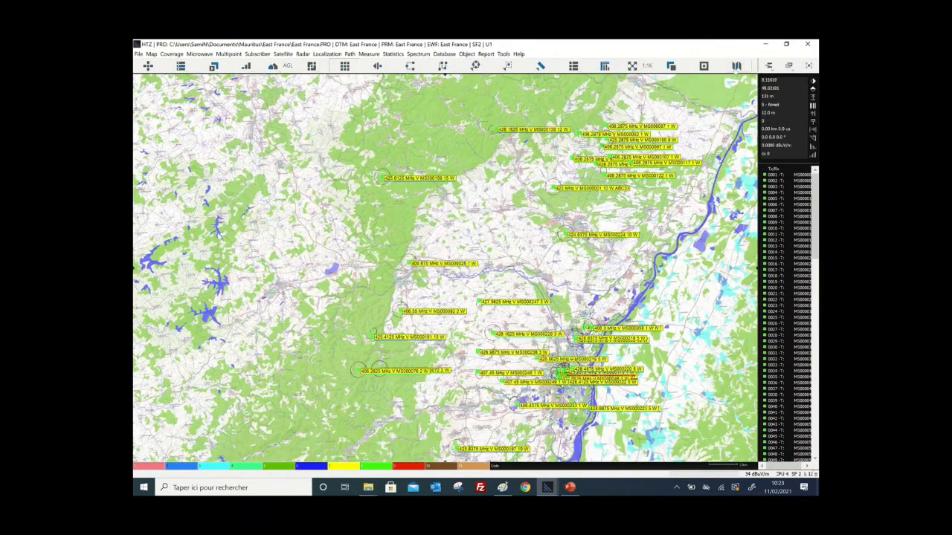
left_click(736, 66)
left_click(519, 118)
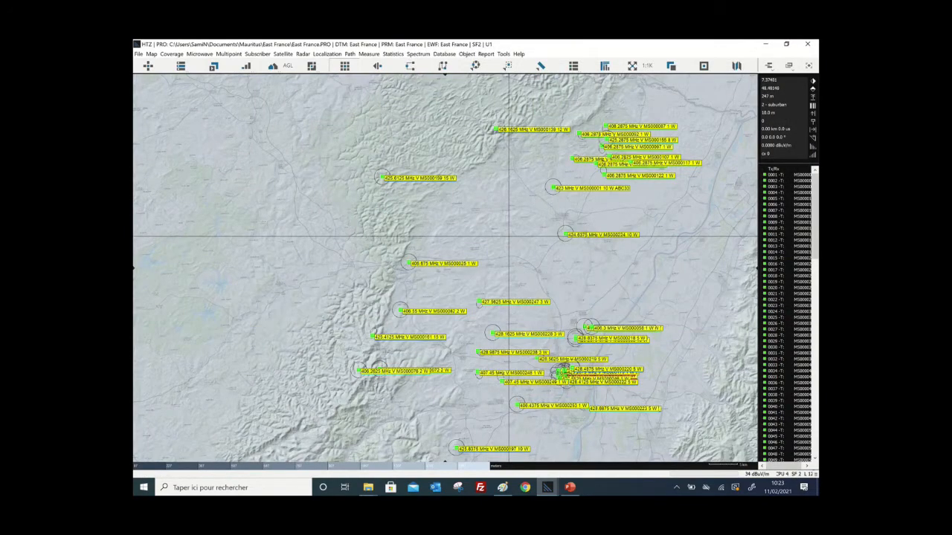
Step: Look through the list of exported stations, pick out the record of station ABC33, and return to the map
left_click(181, 66)
left_click(227, 79)
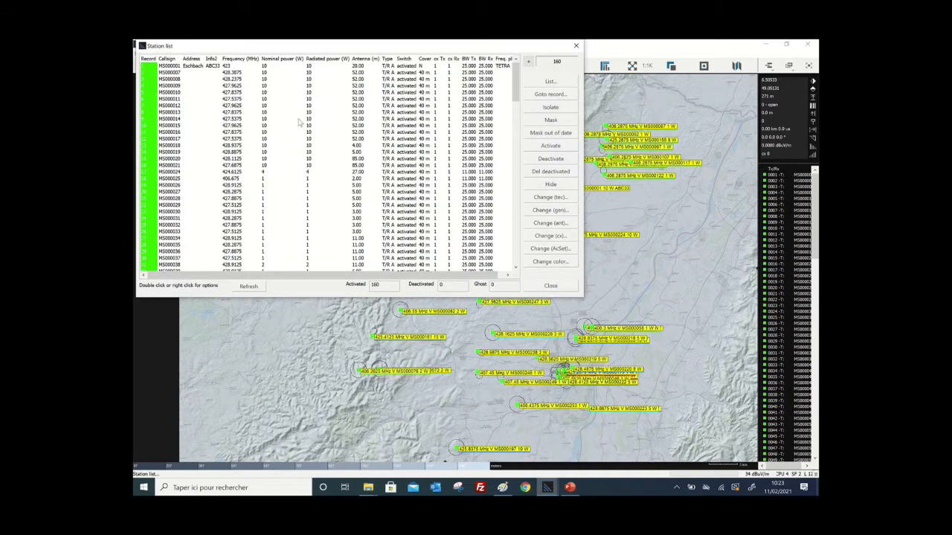
left_click(201, 68)
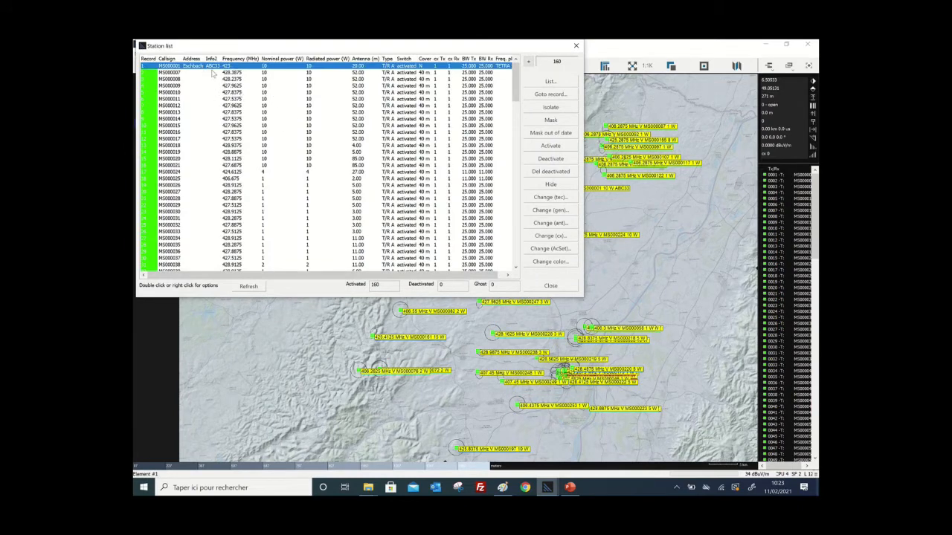
left_click(550, 286)
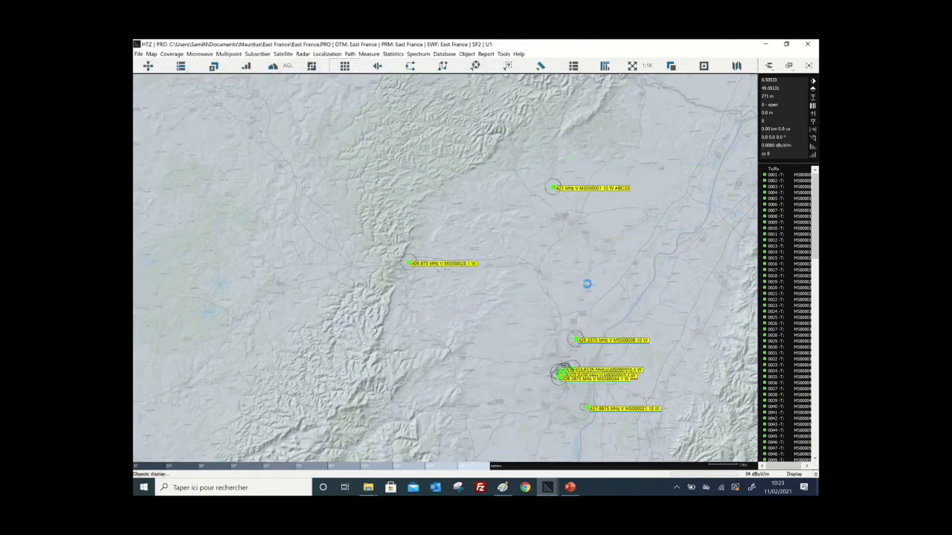
left_click(588, 285)
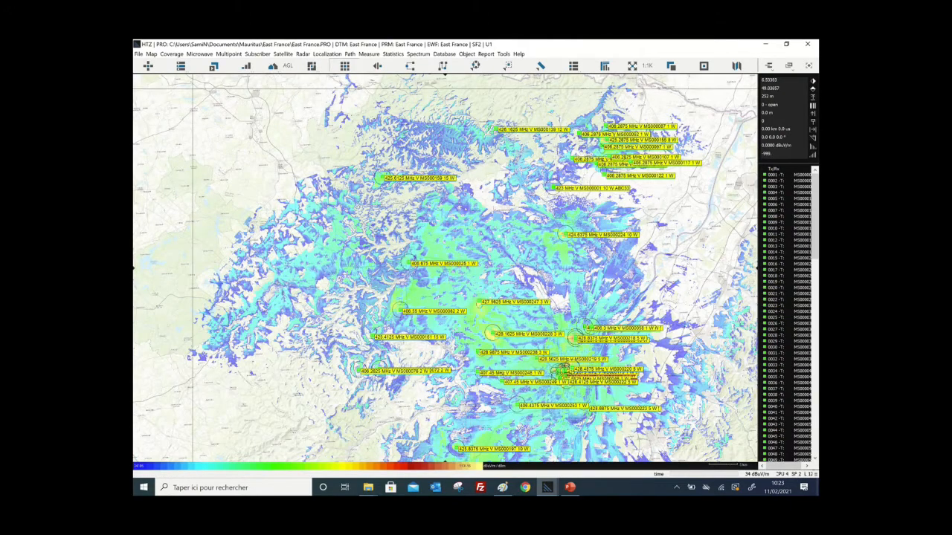
Step: Deactivate every station in the station list except ABC33
left_click(189, 70)
left_click(221, 78)
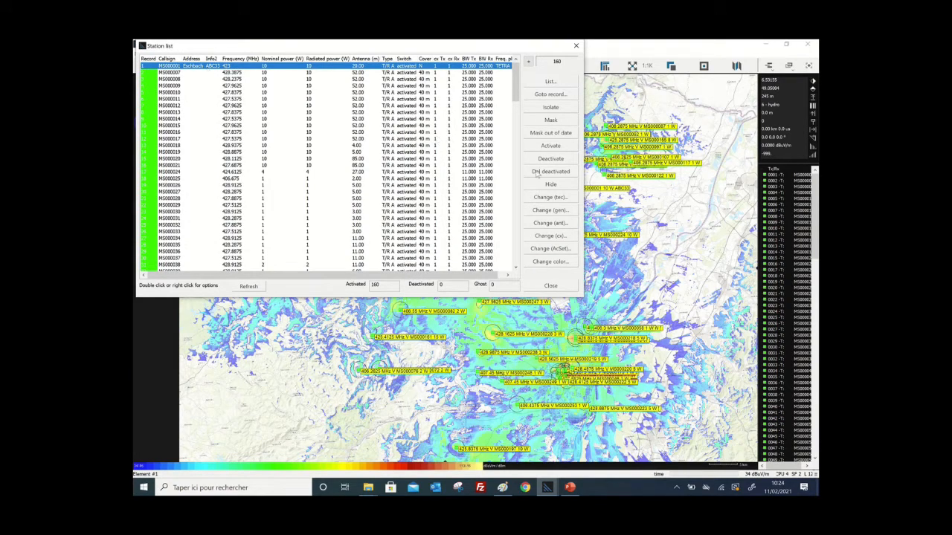
left_click(551, 286)
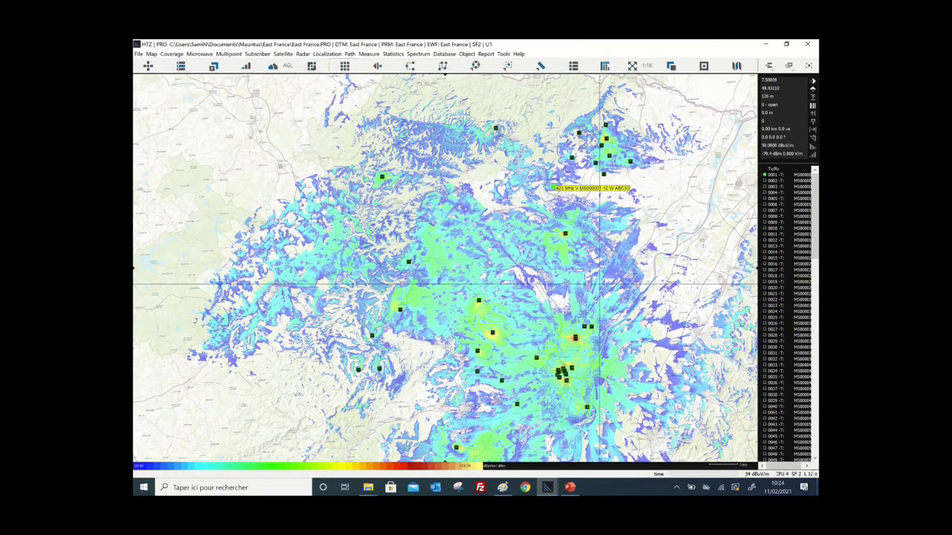
Step: Calculate the network coverage of station ABC33 with 2 m Rx antennas, 50 km distance and a global wanted threshold of 34 dBuV/m
left_click(171, 53)
mouse_move(194, 62)
left_click(355, 99)
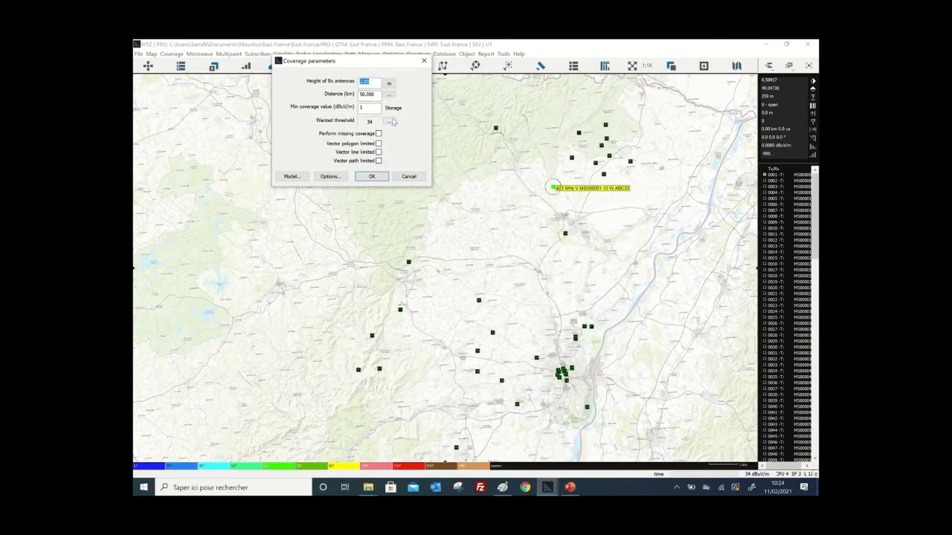
left_click(388, 121)
left_click_drag(344, 92, 320, 91)
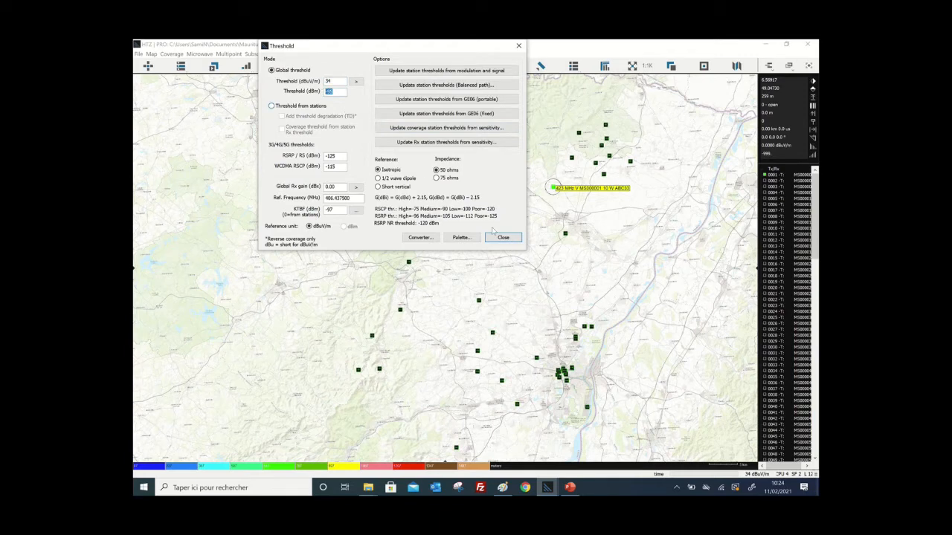
left_click(502, 238)
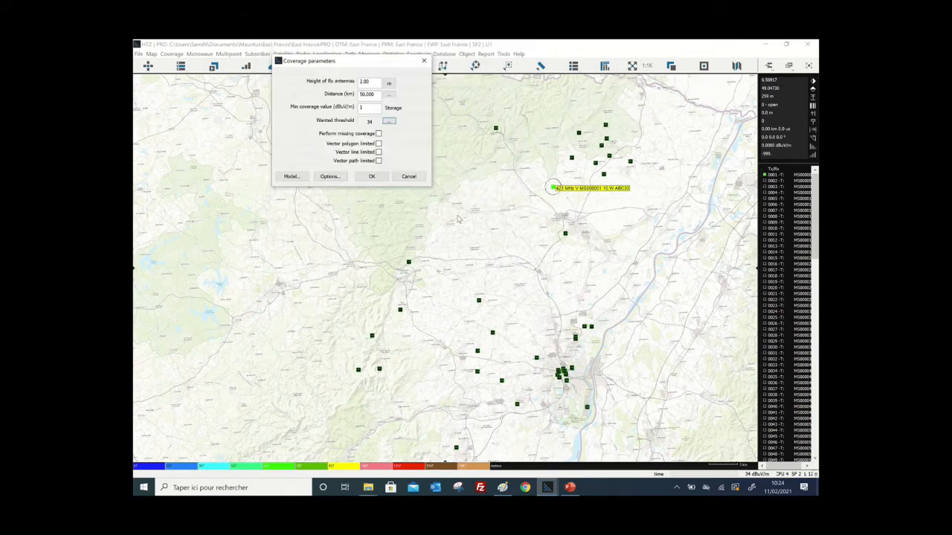
left_click(372, 177)
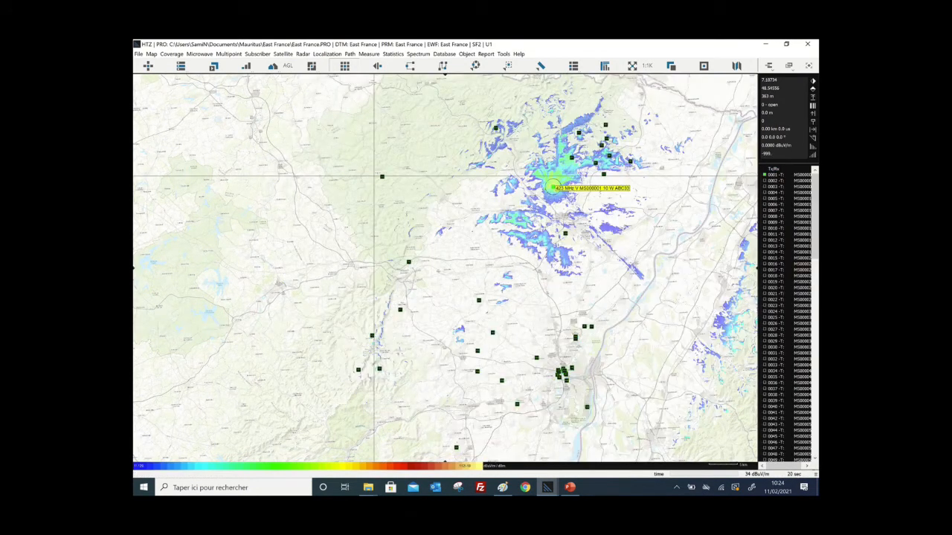
Step: Generate a path profile from station ABC33 to a receiver point about 7.6 km to the north, review the link details and close it
scroll(707, 134, "up", 2)
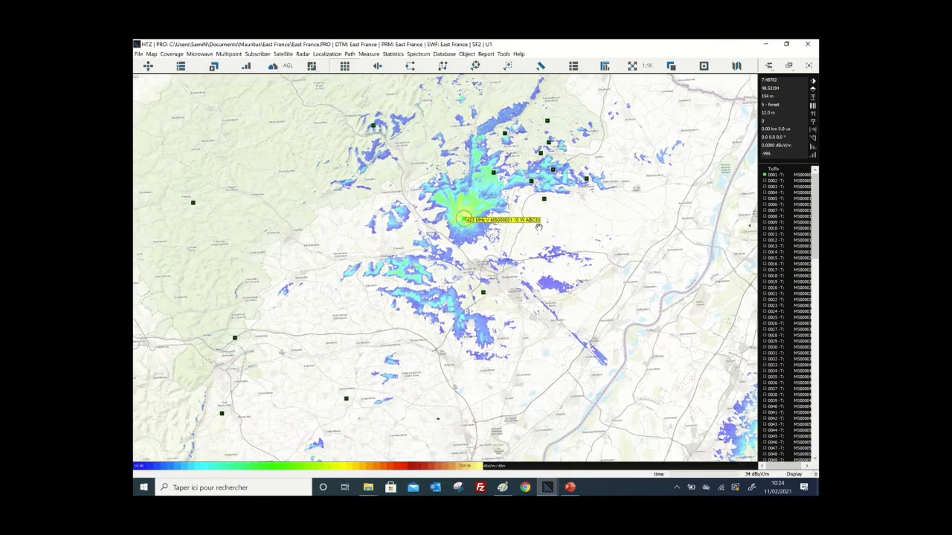
scroll(635, 203, "up", 2)
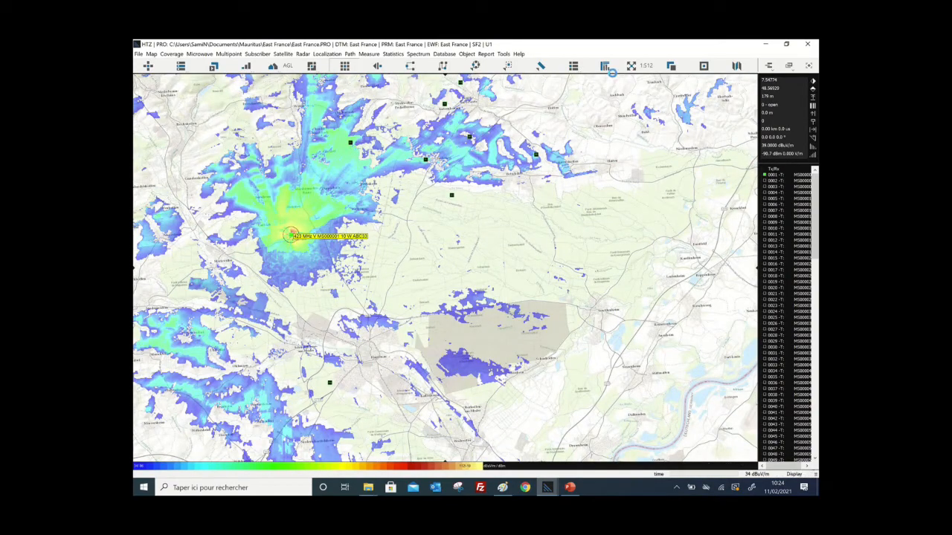
scroll(393, 188, "down", 1)
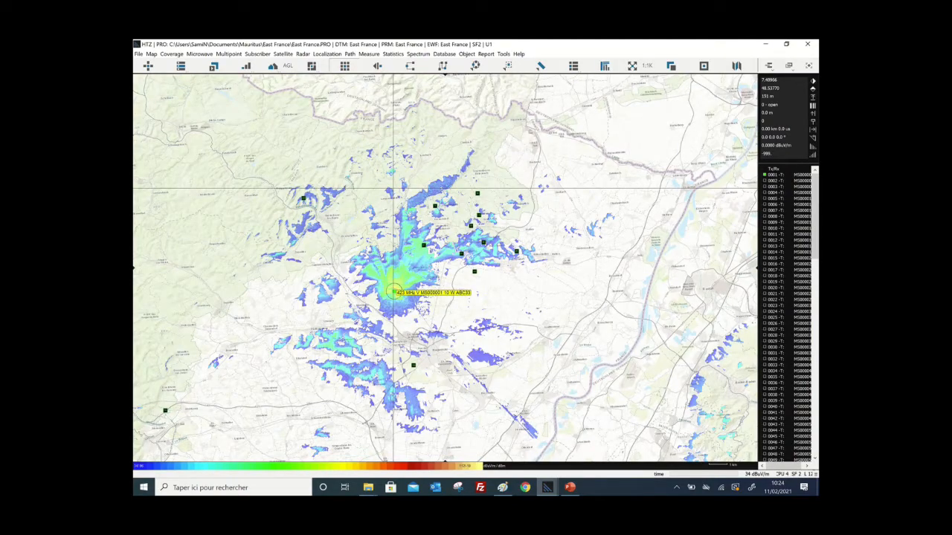
left_click(604, 65)
left_click(394, 325)
left_click(409, 330)
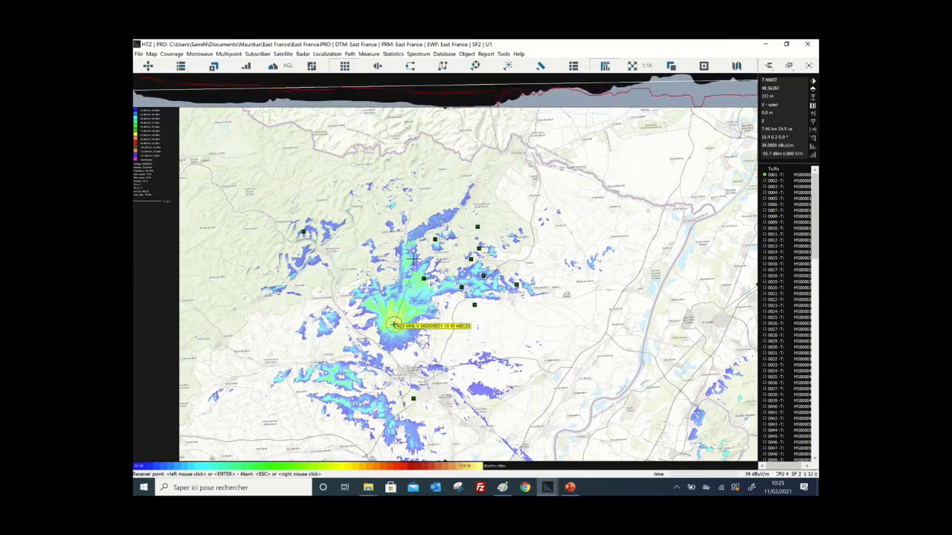
left_click(408, 255)
key("Return")
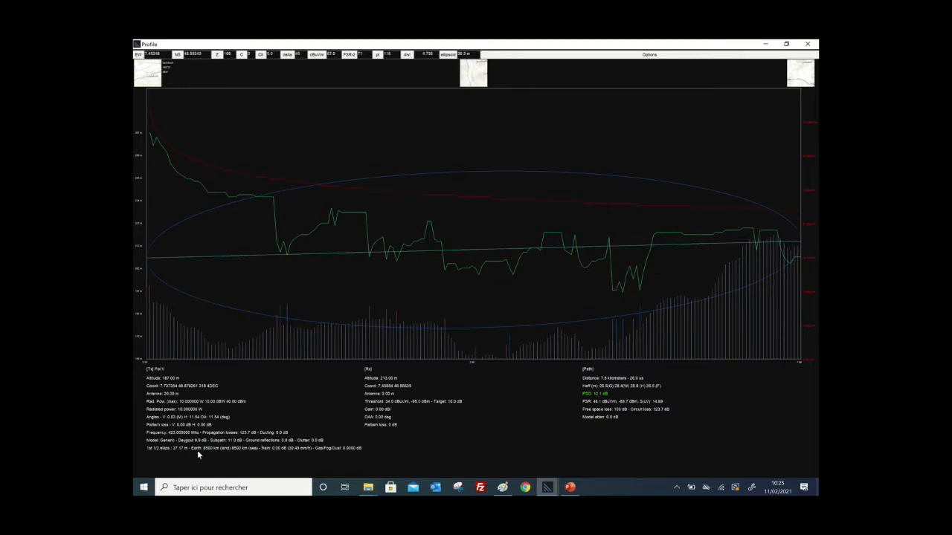
key("Escape")
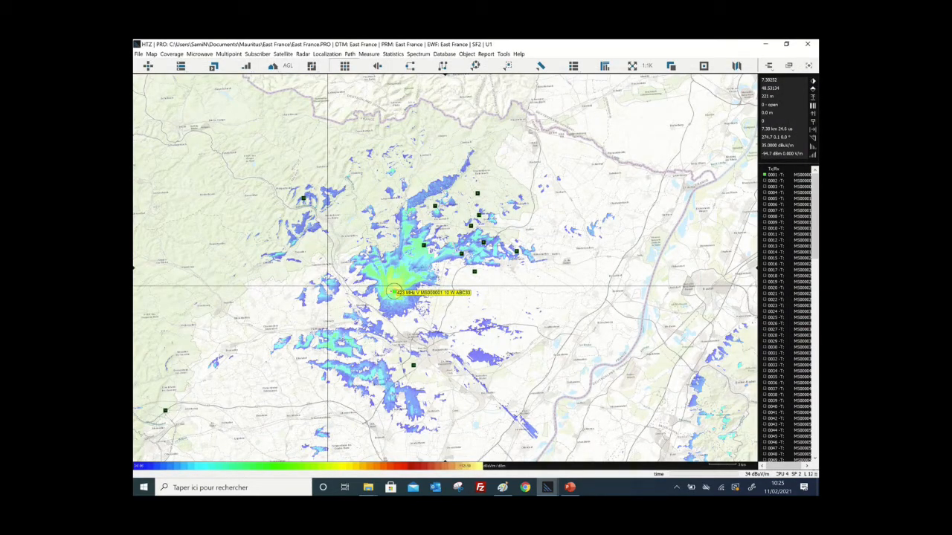
Step: Open the network frequency assignment settings from the network planning functions
left_click(174, 55)
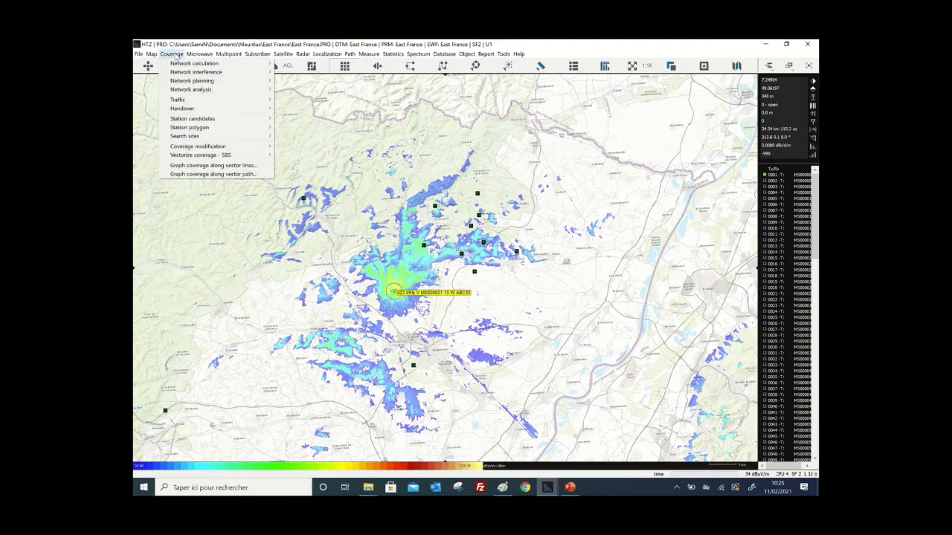
mouse_move(223, 80)
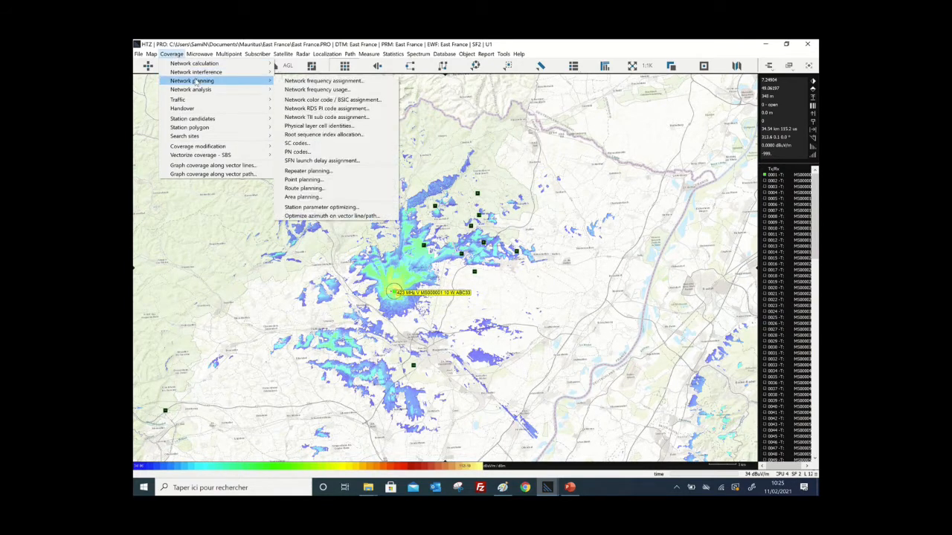
left_click(335, 80)
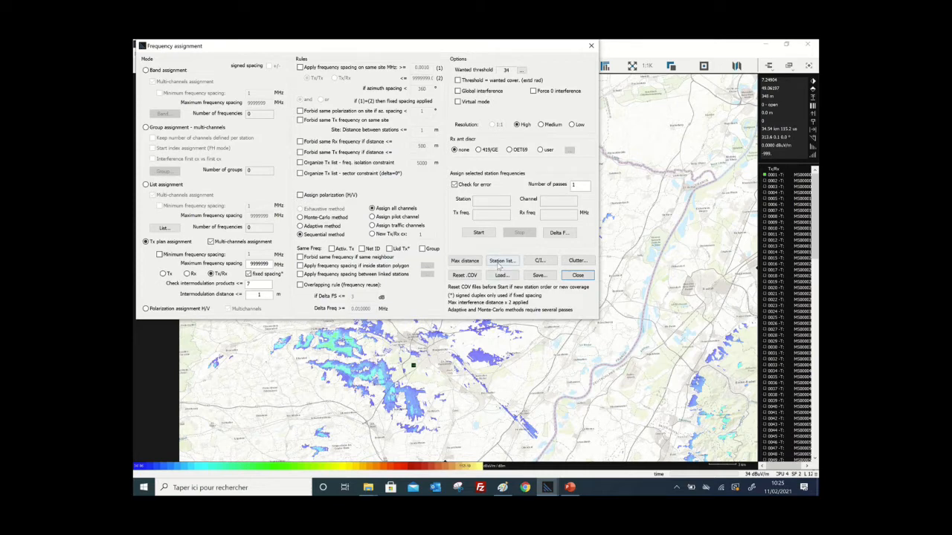
Step: Check station ABC33's channels, general parameters and TETRA frequency plan from the assignment's station list, and return to the assignment settings
left_click(501, 261)
left_click(364, 162)
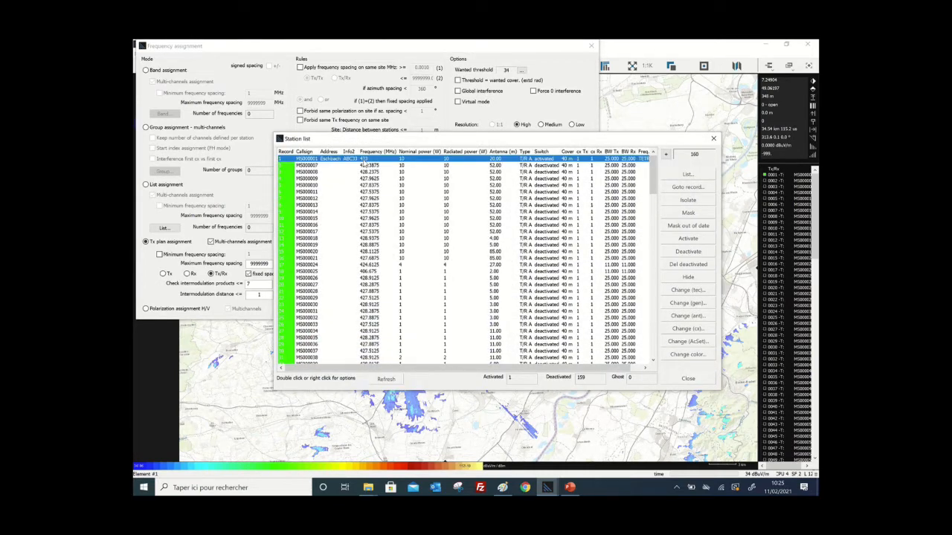
right_click(364, 162)
left_click(391, 168)
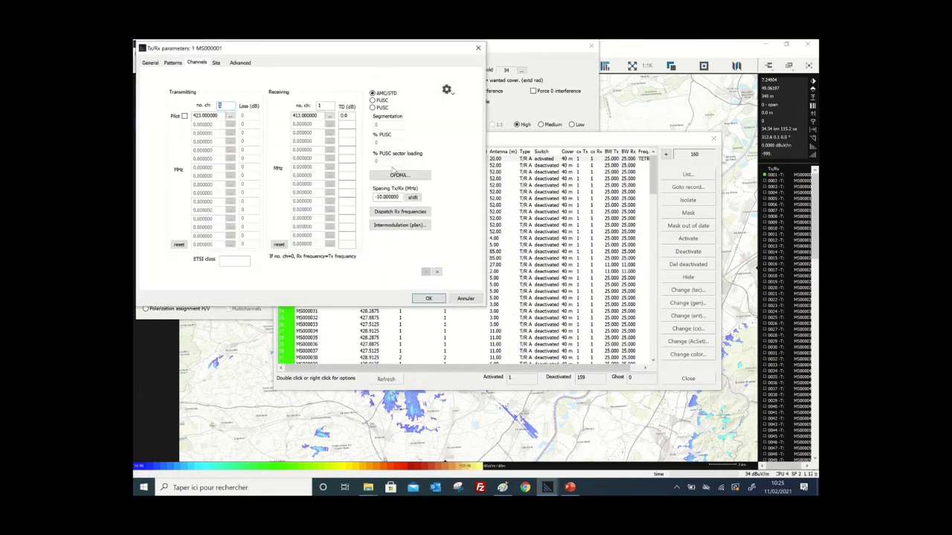
left_click(150, 63)
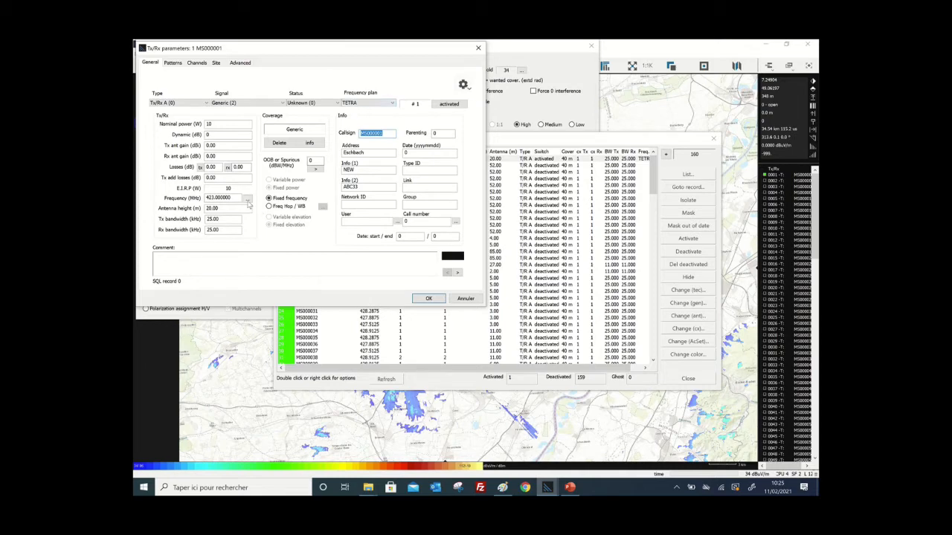
left_click(363, 102)
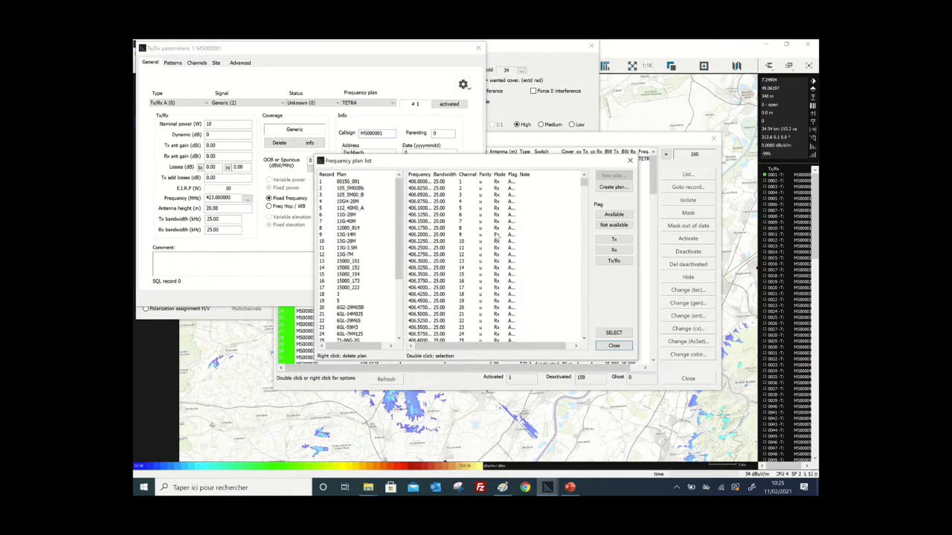
left_click(614, 346)
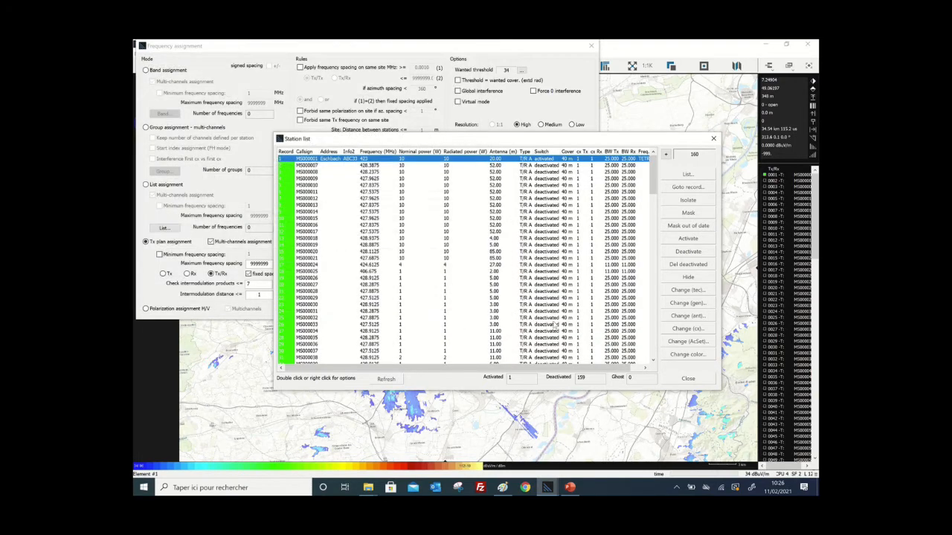
left_click(688, 379)
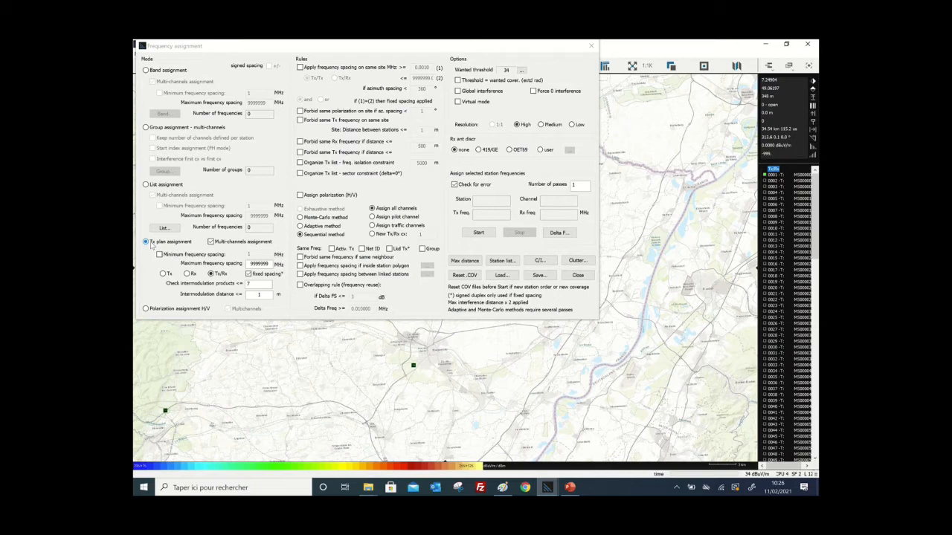
Step: Review the intermodulation order and C/I protection ratios, run the Tx plan frequency assignment for station ABC33, and close the report
double_click(255, 285)
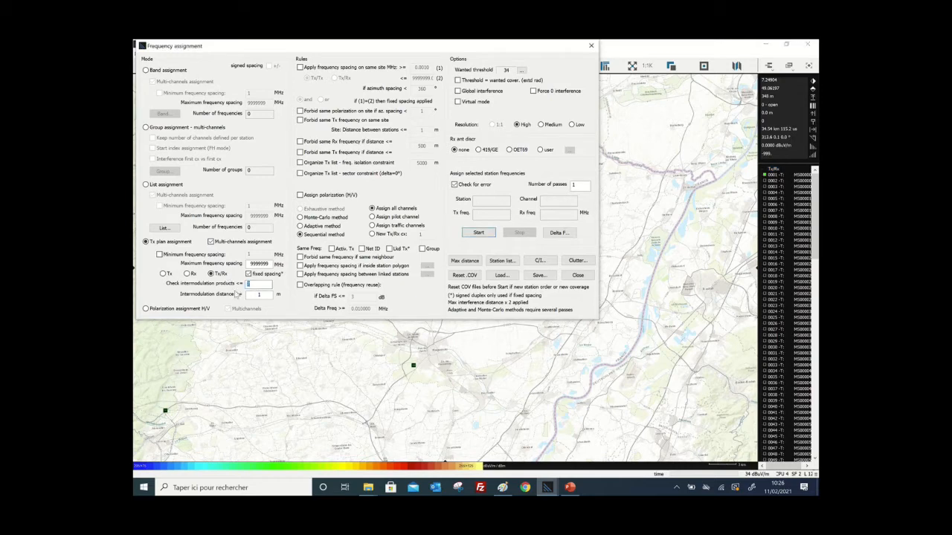
left_click(256, 287)
left_click(542, 262)
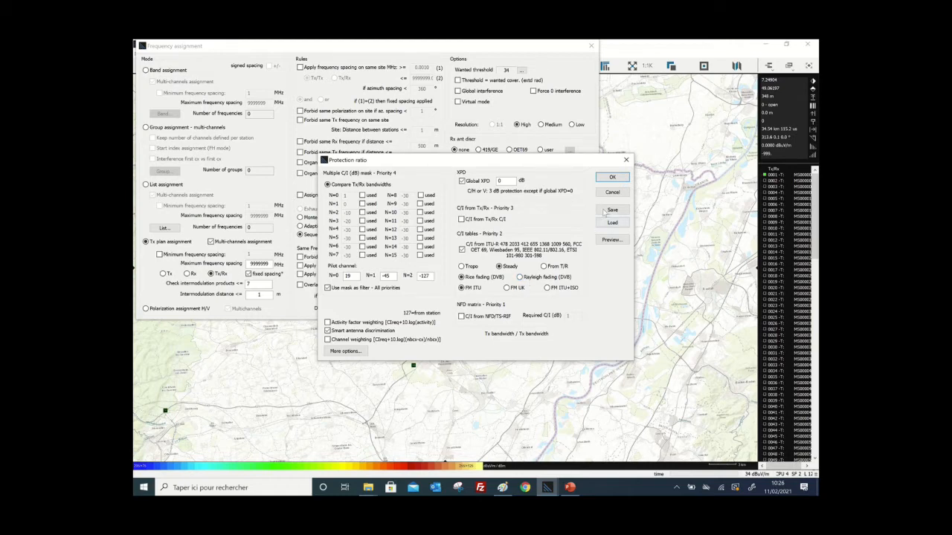
left_click(612, 177)
left_click(477, 232)
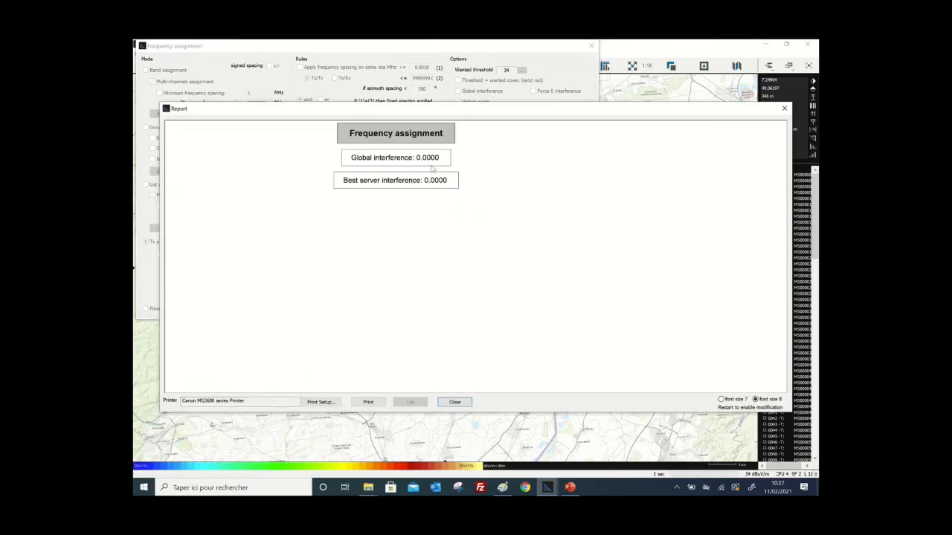
left_click(454, 403)
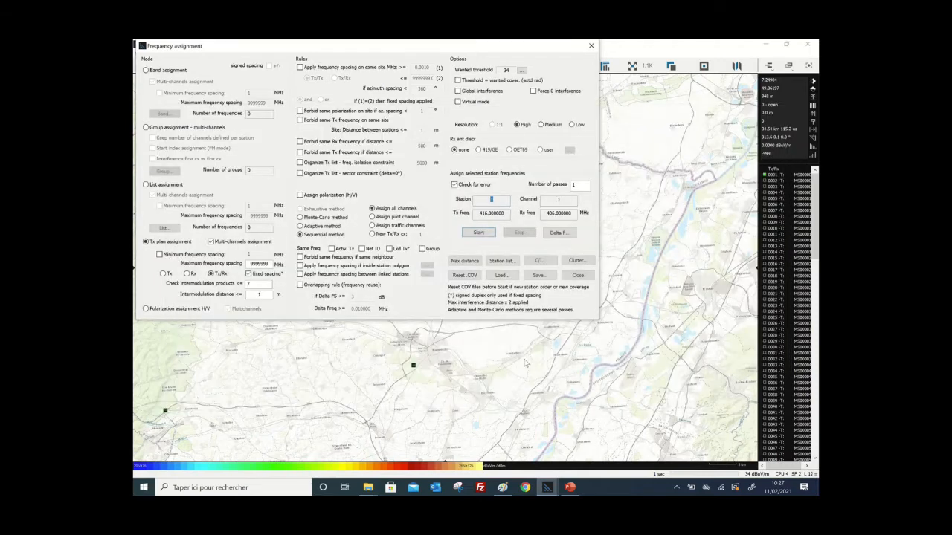
Step: Close the frequency assignment settings and check the assigned Tx and Rx frequencies in station ABC33's channel parameters
left_click(579, 276)
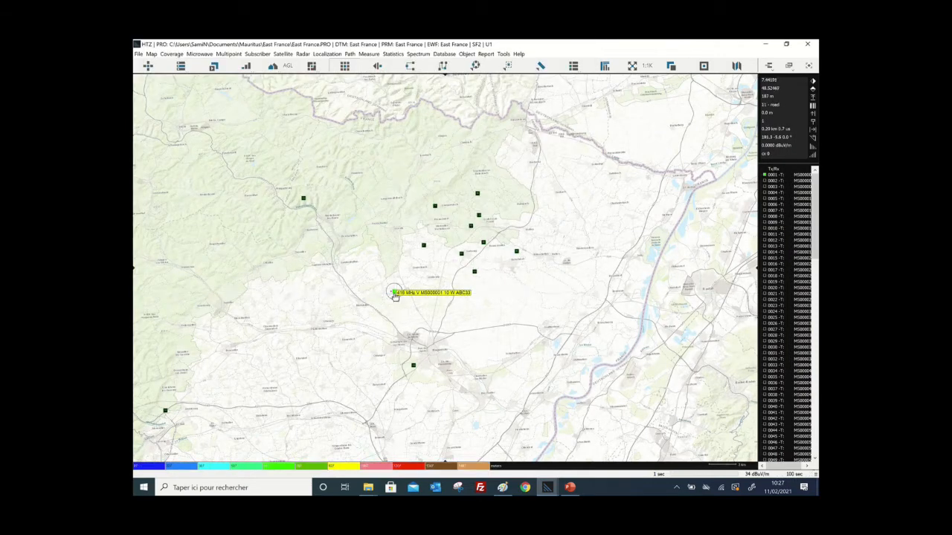
right_click(395, 292)
left_click(434, 297)
left_click(434, 200)
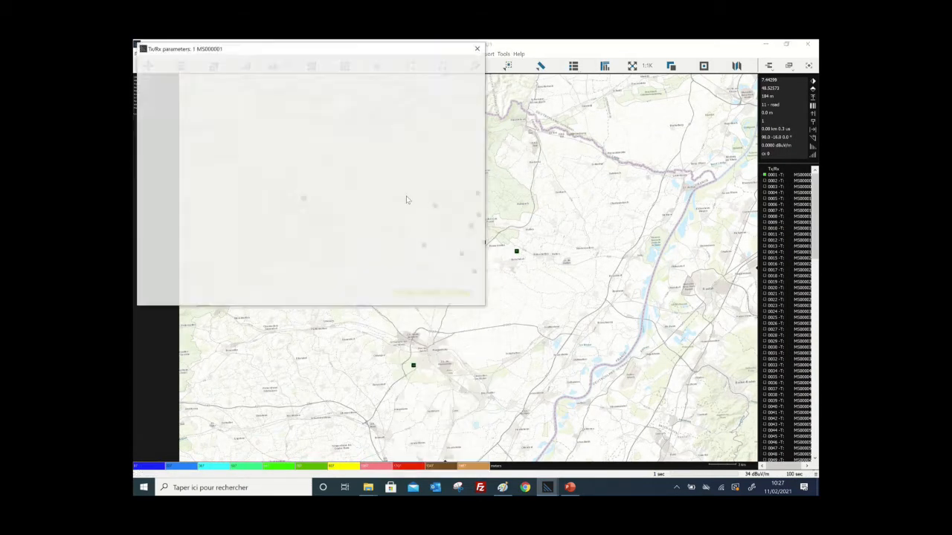
left_click(196, 63)
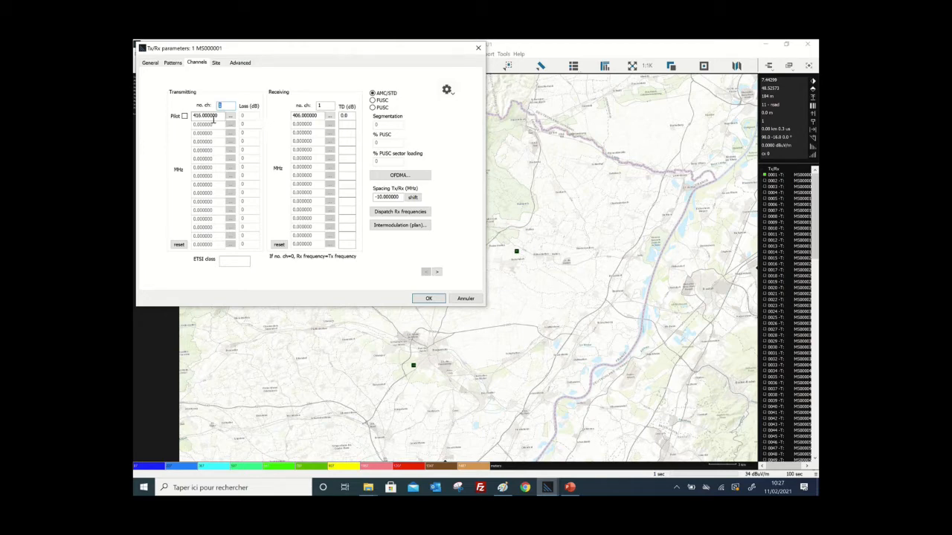
left_click(428, 298)
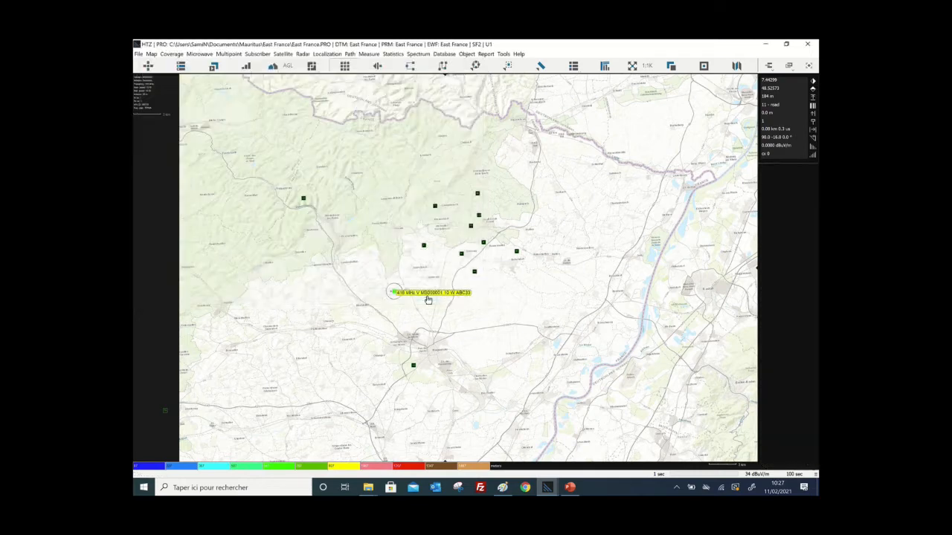
Step: Select the ITU-R 1546-6 propagation model, keeping its recommendation settings, and close the propagation models
key("Down")
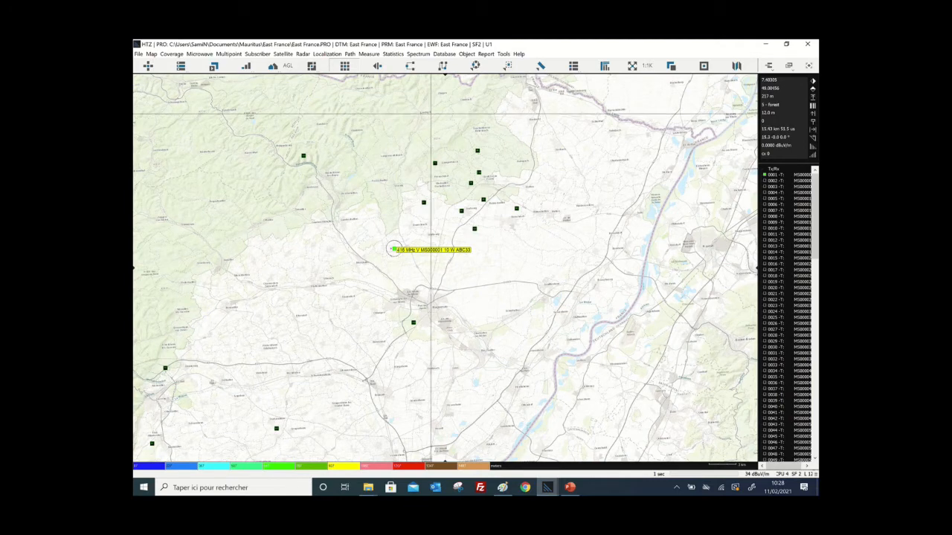
left_click(503, 54)
left_click(524, 128)
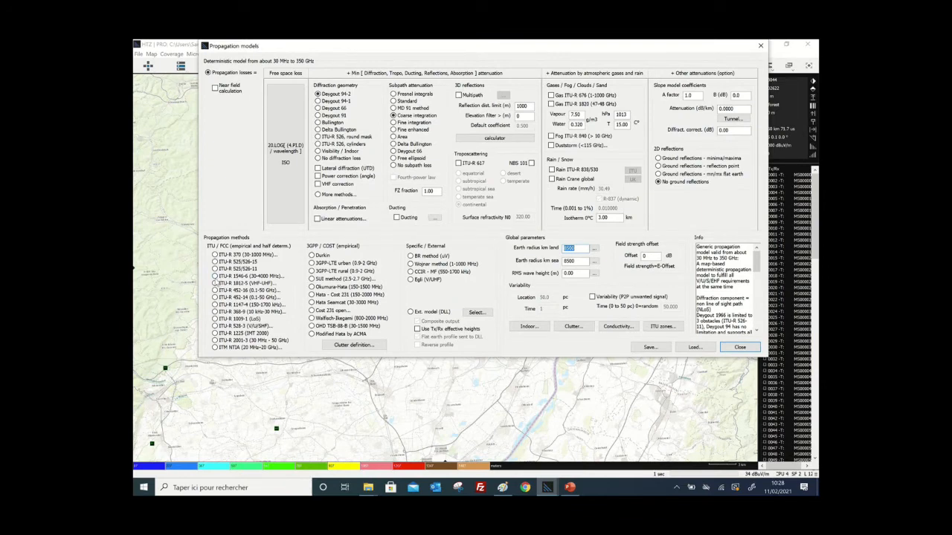
left_click(215, 276)
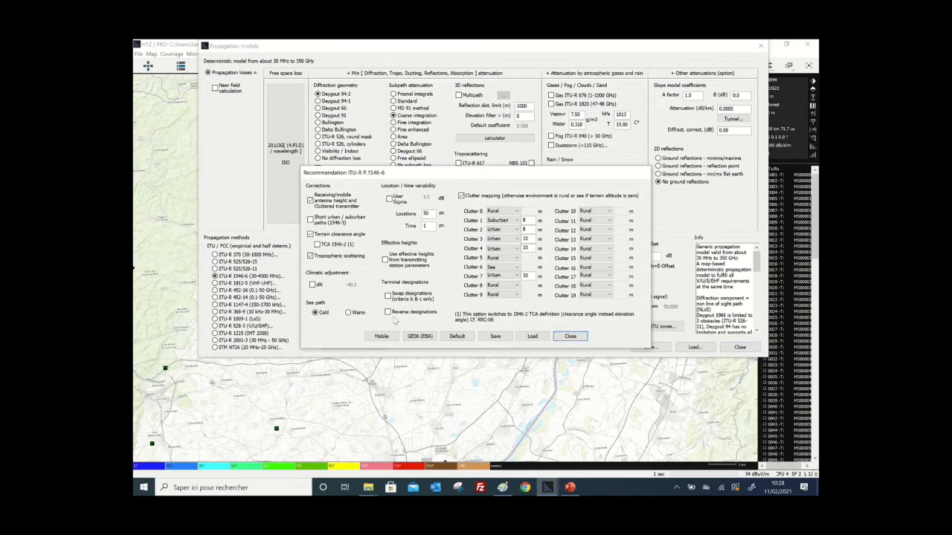
left_click(570, 337)
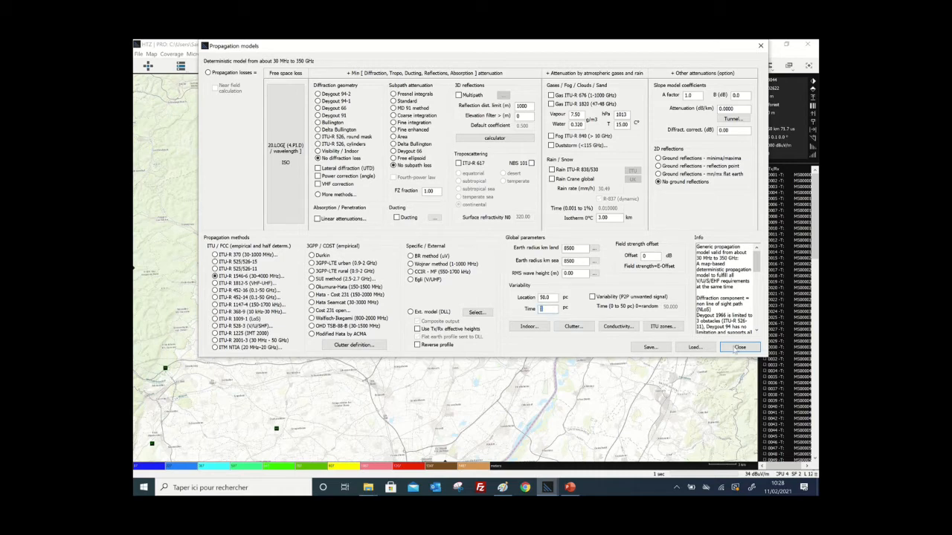
left_click(736, 348)
Step: Review the global coverage threshold and calculate the Tx/Rx field strength coverage with a 50 km distance and 2 m Rx antenna height
left_click(170, 57)
mouse_move(194, 62)
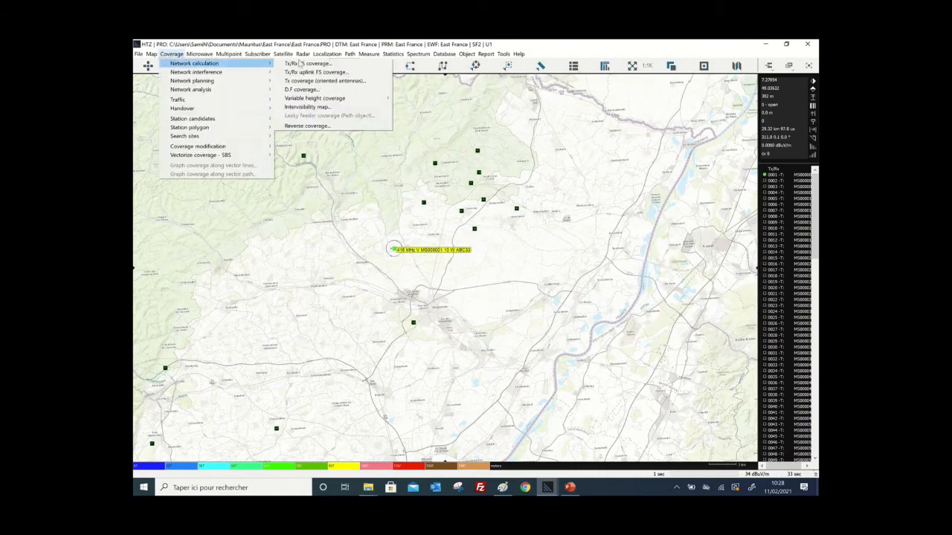
left_click(312, 64)
left_click(383, 110)
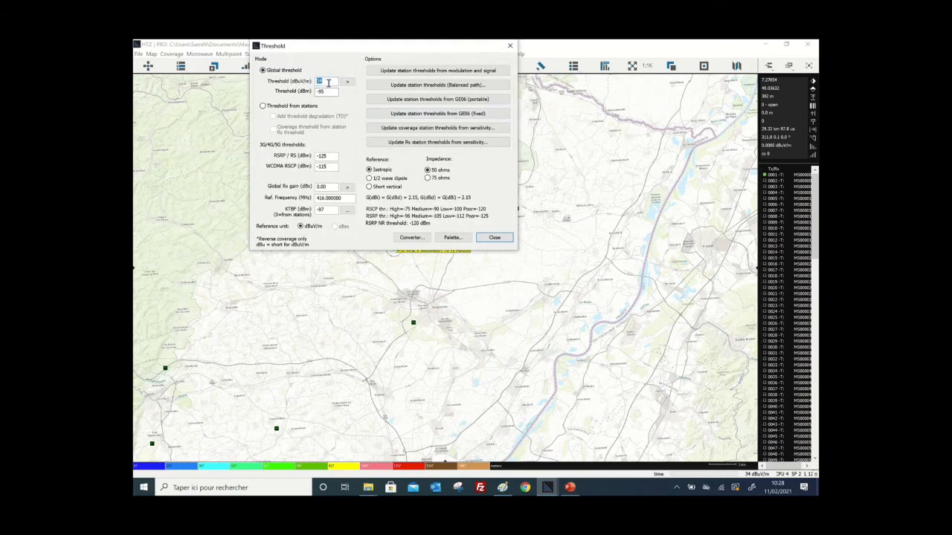
left_click(334, 93)
double_click(326, 81)
left_click(327, 92)
left_click(497, 237)
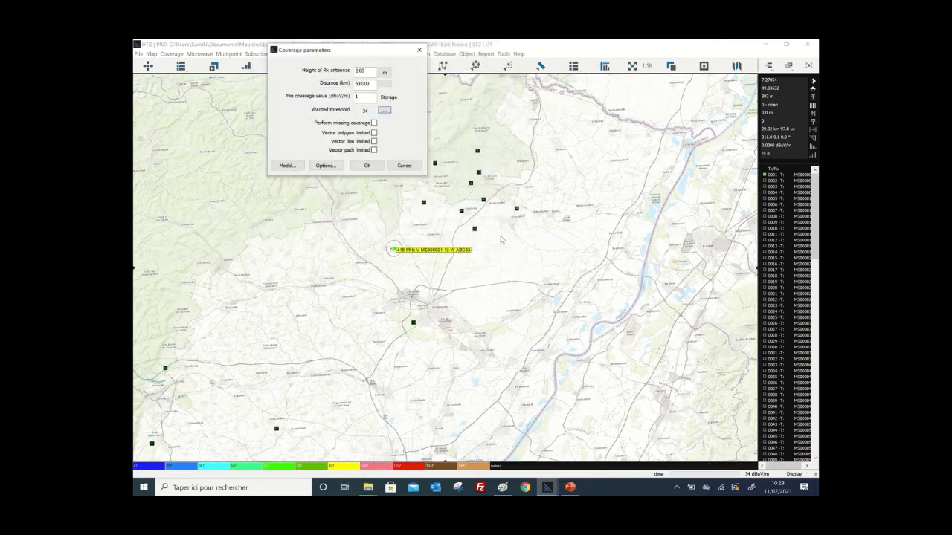
left_click(367, 166)
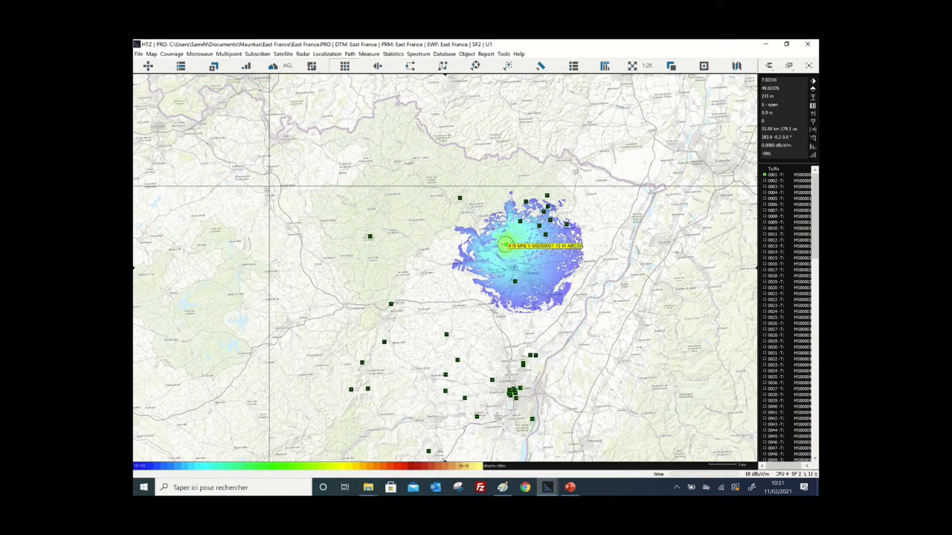
Step: Generate the country covered report using the FR.COD country code file and a limit value of 18, close it and restore the map display
left_click(152, 54)
mouse_move(179, 145)
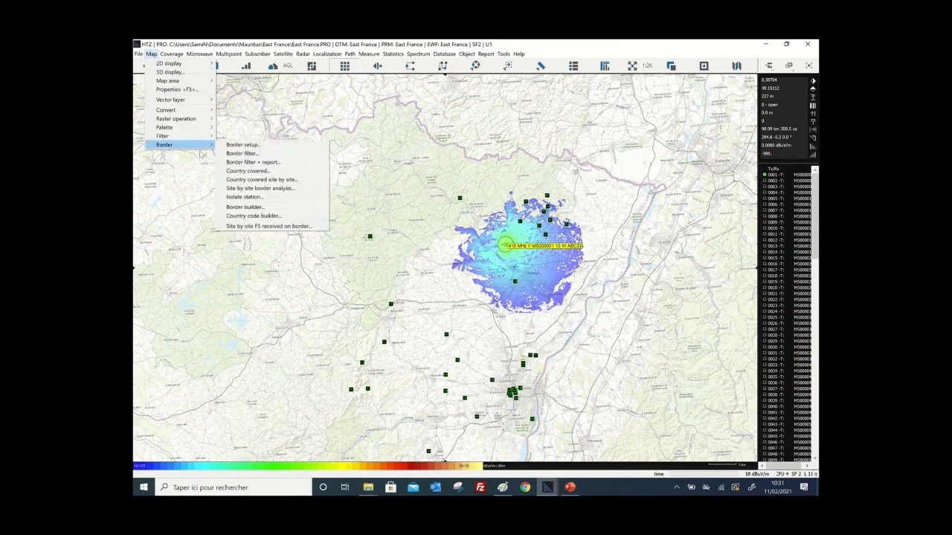
left_click(249, 171)
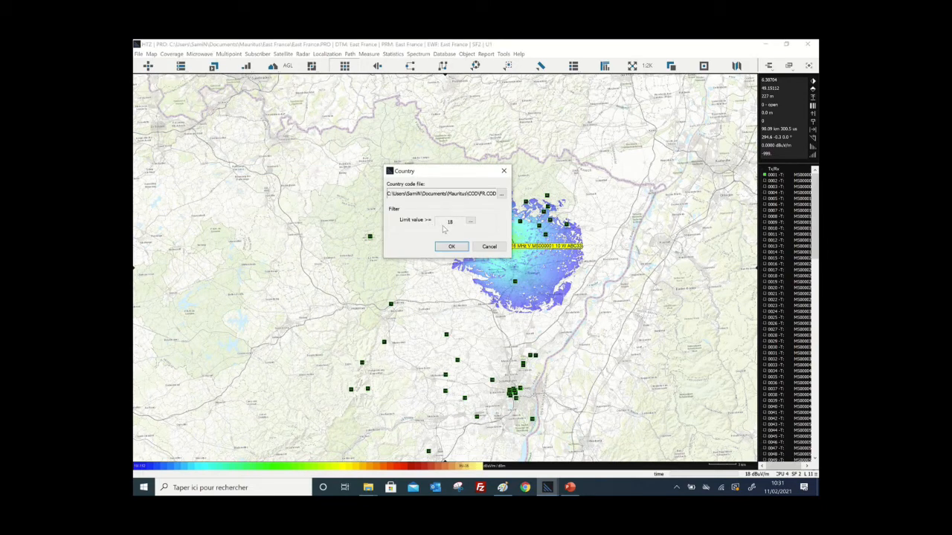
left_click(451, 246)
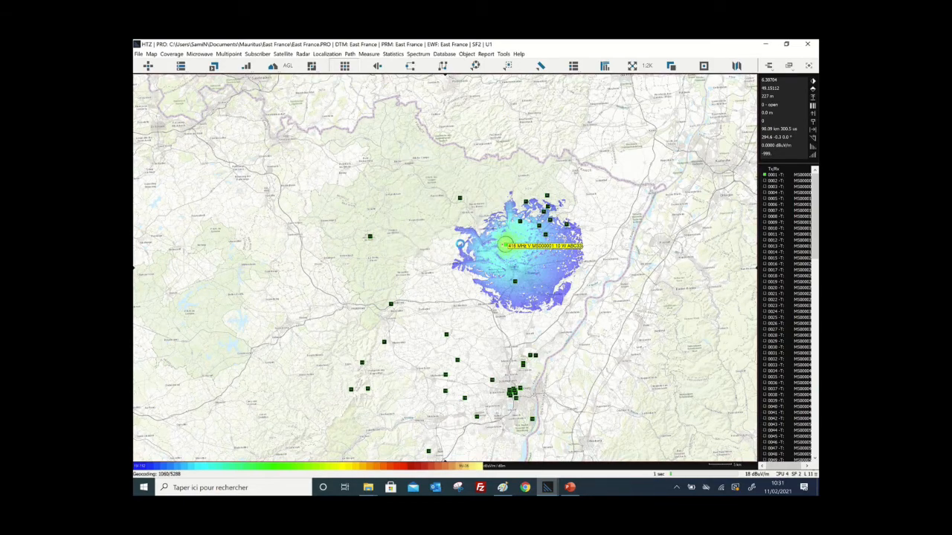
left_click_drag(484, 109, 482, 130)
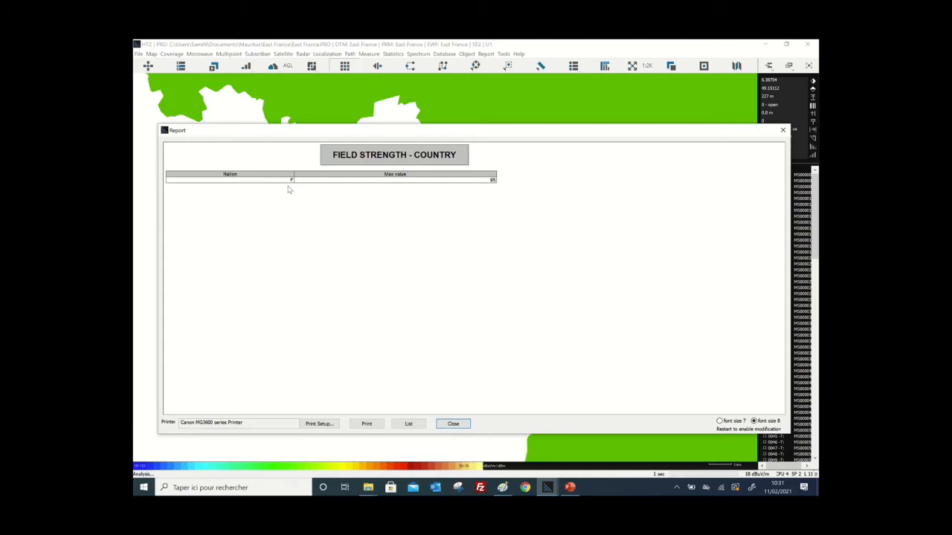
left_click(453, 423)
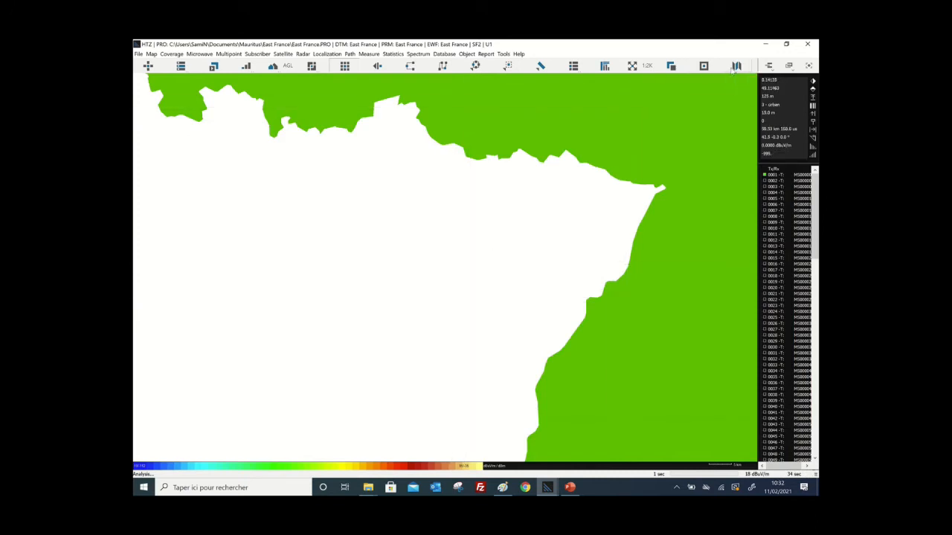
left_click(704, 66)
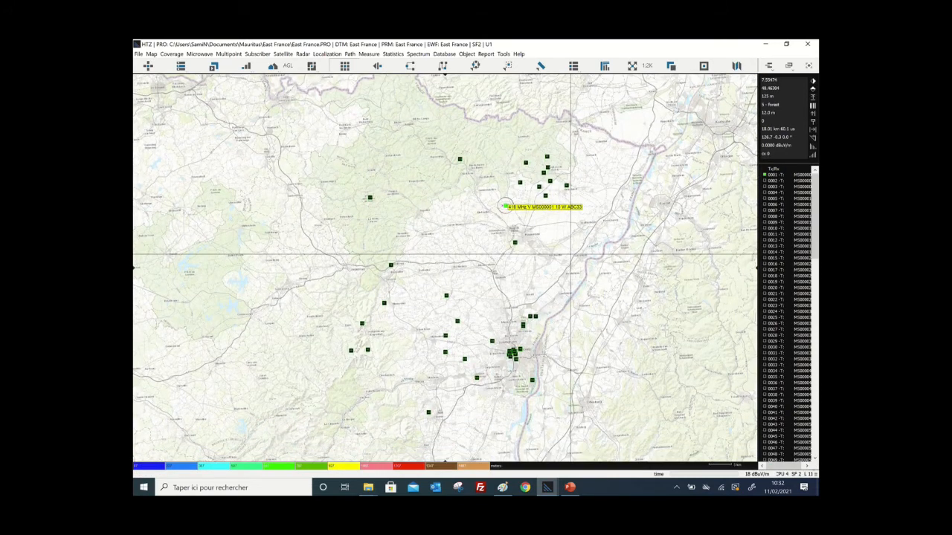
Step: Open the border agreement coordination function for station ABC33
left_click(505, 206)
right_click(505, 208)
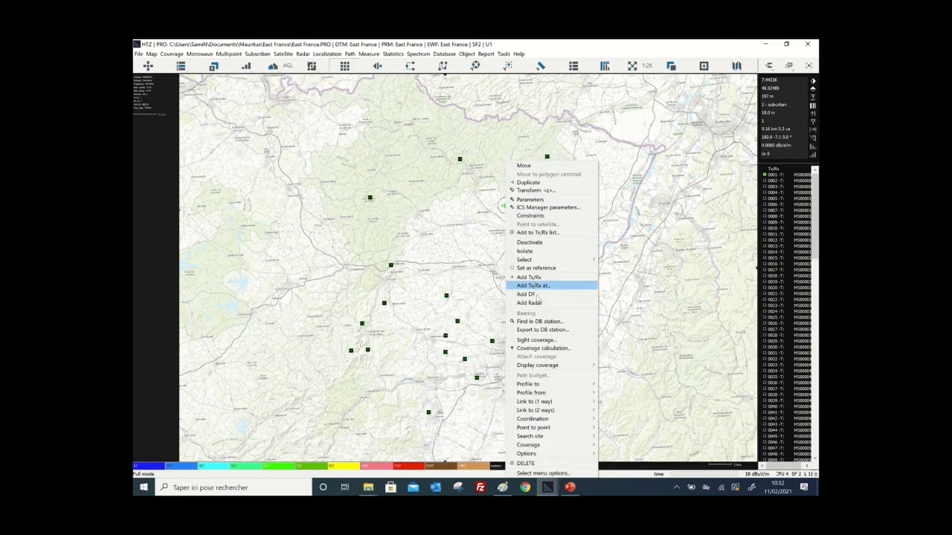
mouse_move(554, 421)
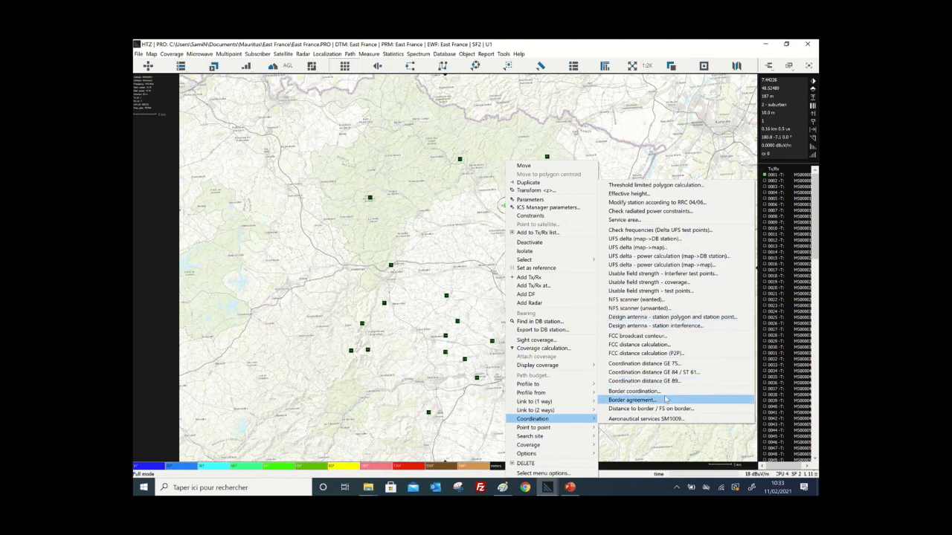
left_click(666, 401)
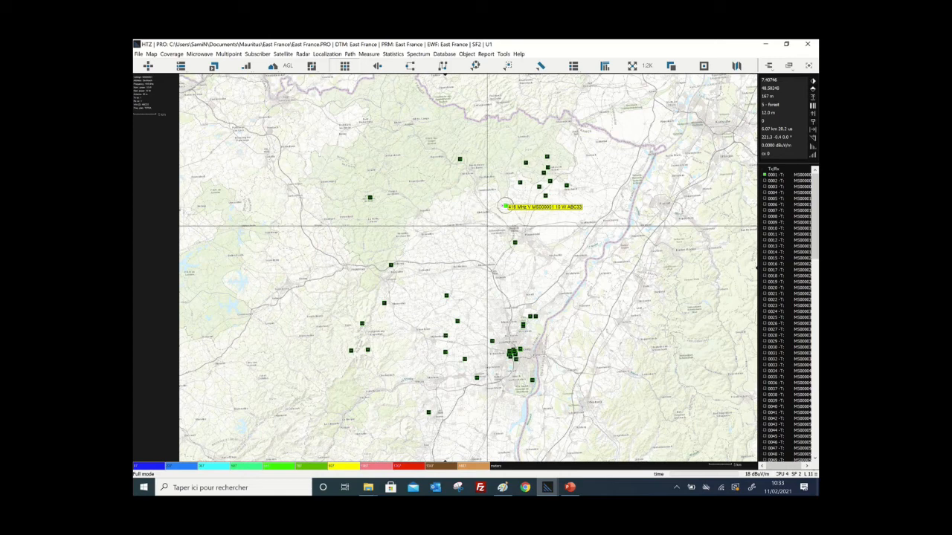
Step: Export the activated stations to ICS Manager, switch to ICS Manager and choose to save the station changes there
left_click(139, 54)
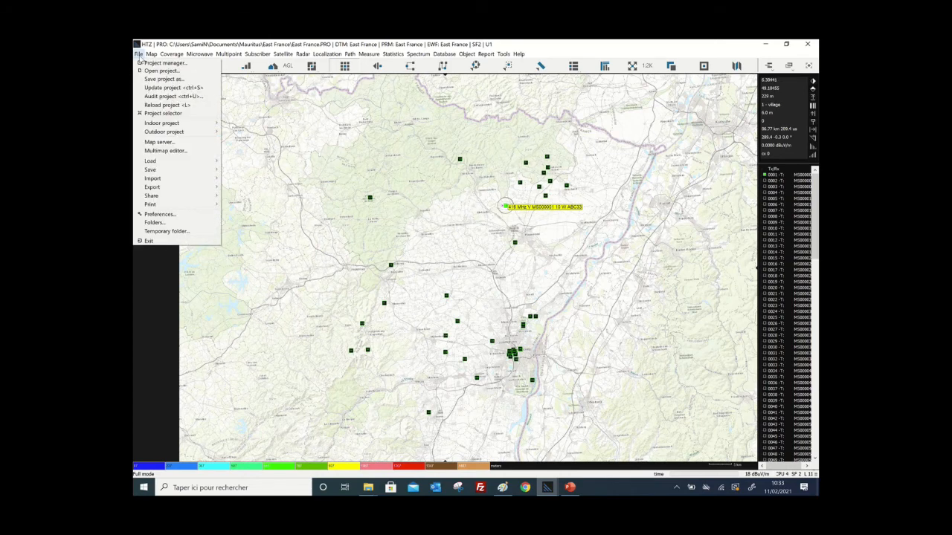
mouse_move(156, 186)
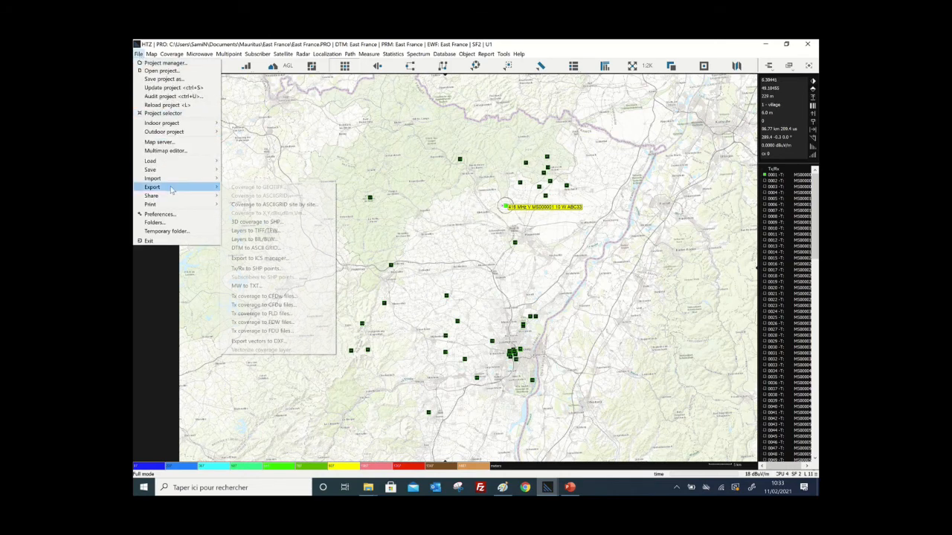
left_click(287, 259)
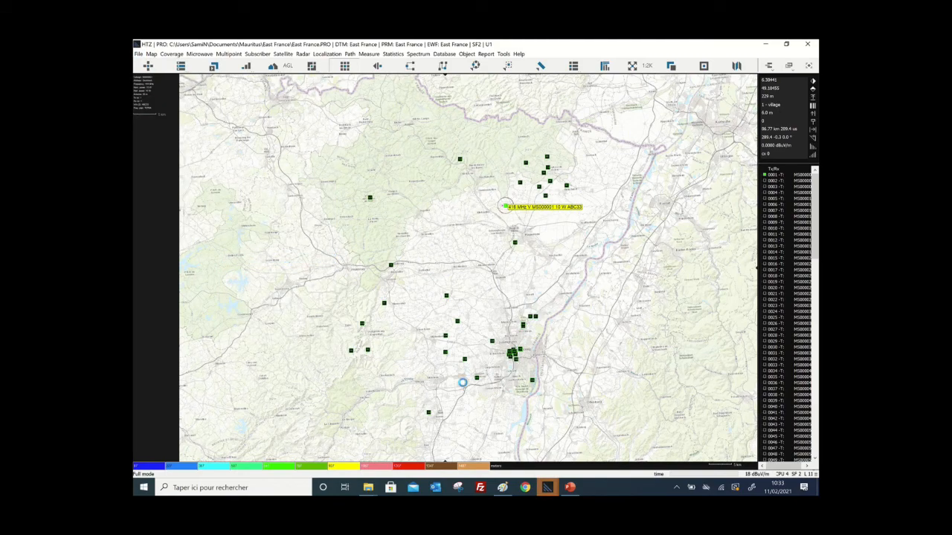
mouse_move(548, 488)
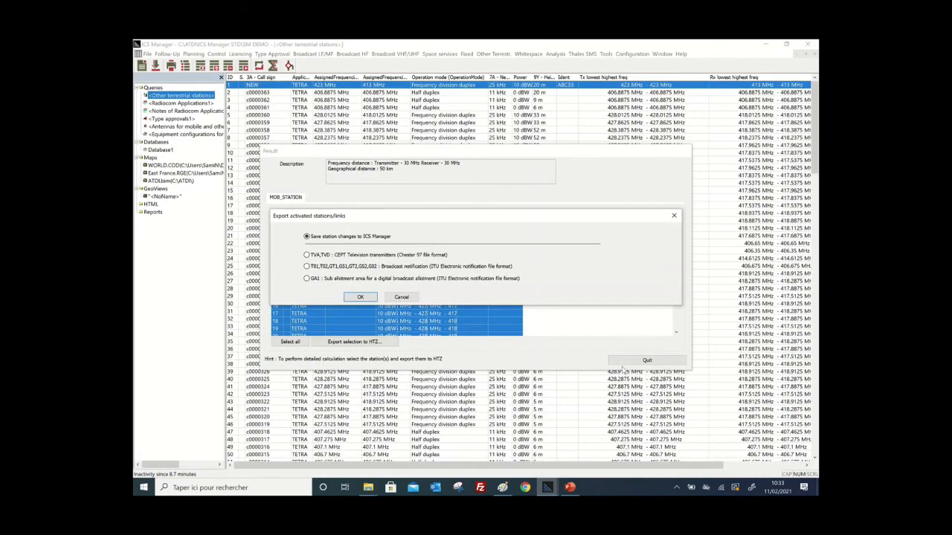
left_click(624, 440)
left_click(360, 298)
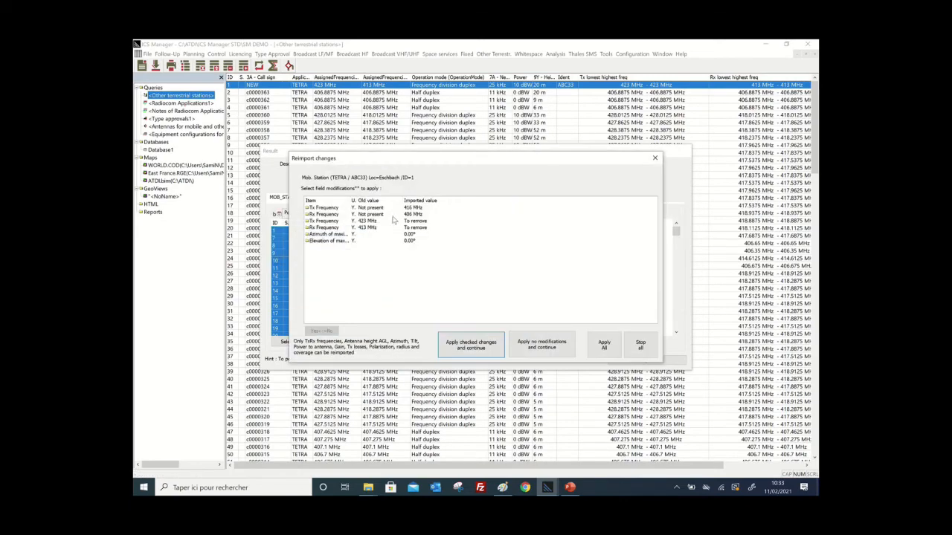
Step: Review the Tx and Rx frequency modifications for station ABC33 and apply all reimported changes
left_click_drag(403, 202, 414, 201)
left_click(339, 209)
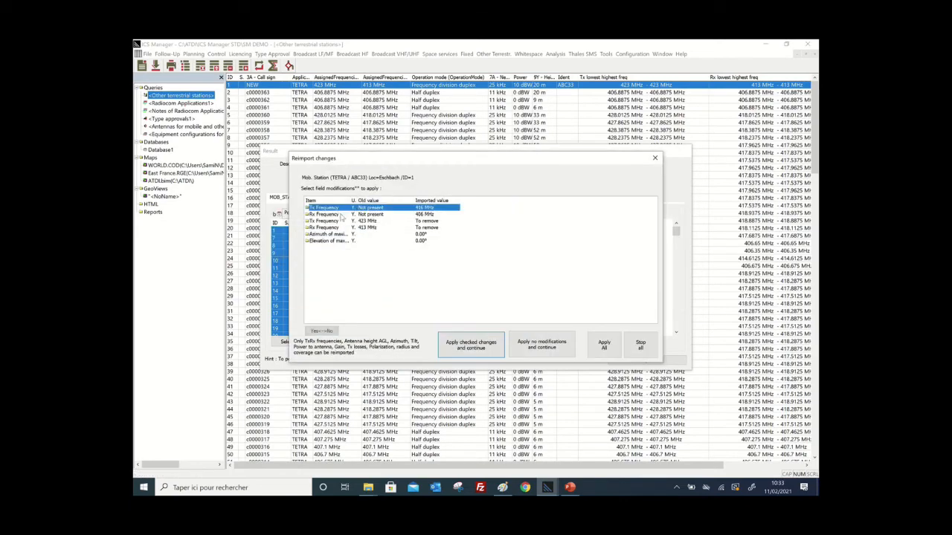
left_click(361, 216)
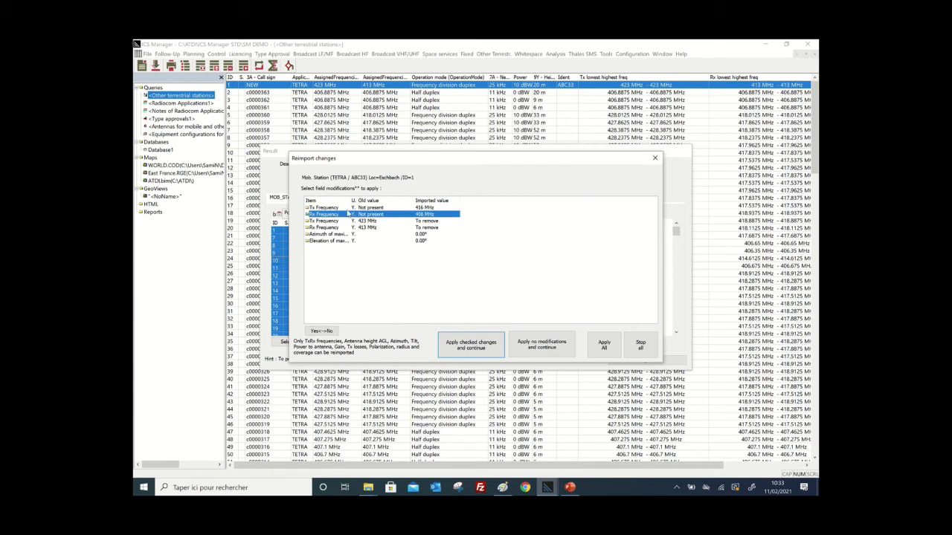
left_click(604, 345)
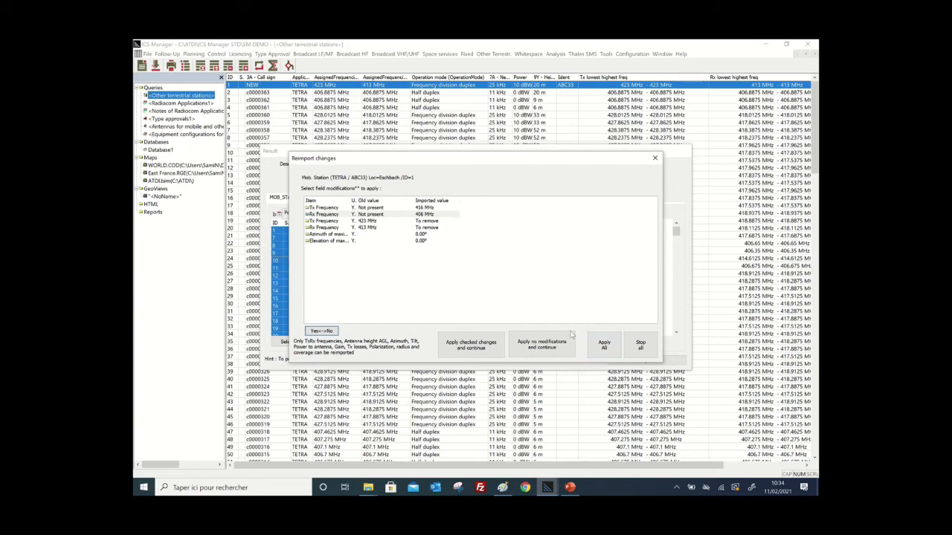
left_click(605, 347)
left_click(476, 300)
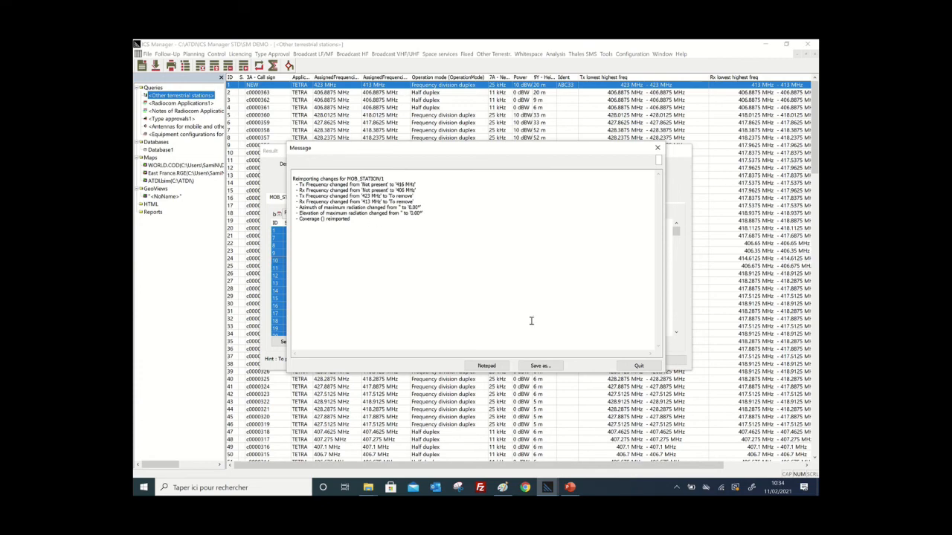
Step: Close the reimport message and the result window, and refresh the other terrestrial stations list
left_click(632, 366)
left_click(651, 363)
right_click(455, 221)
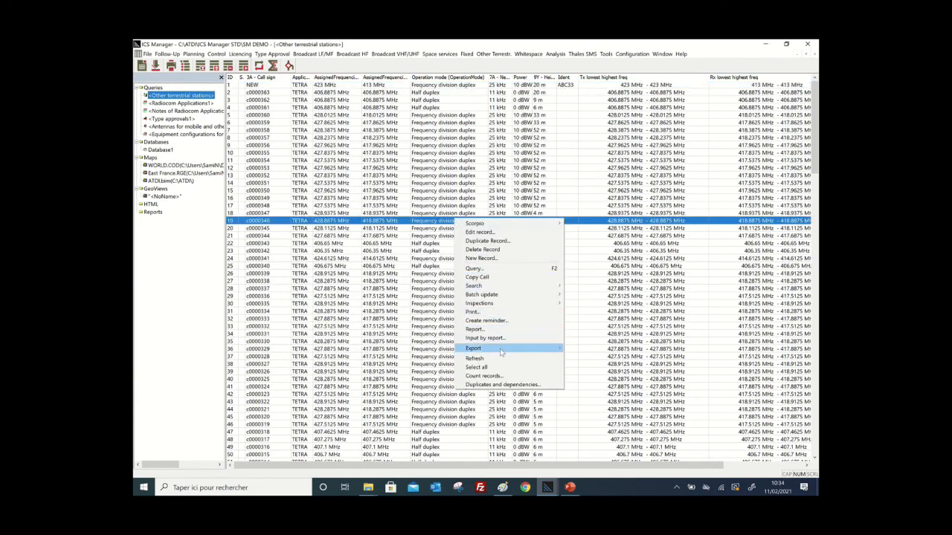
left_click(396, 228)
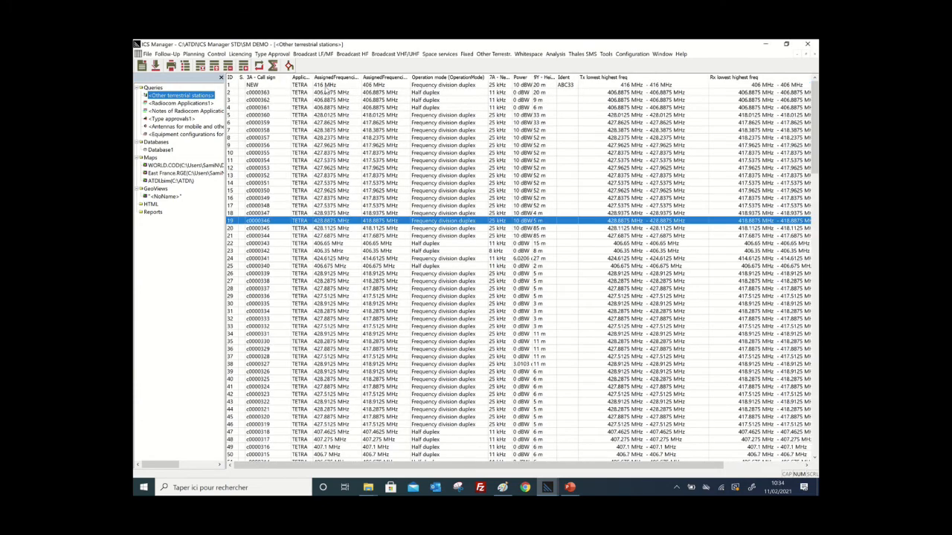